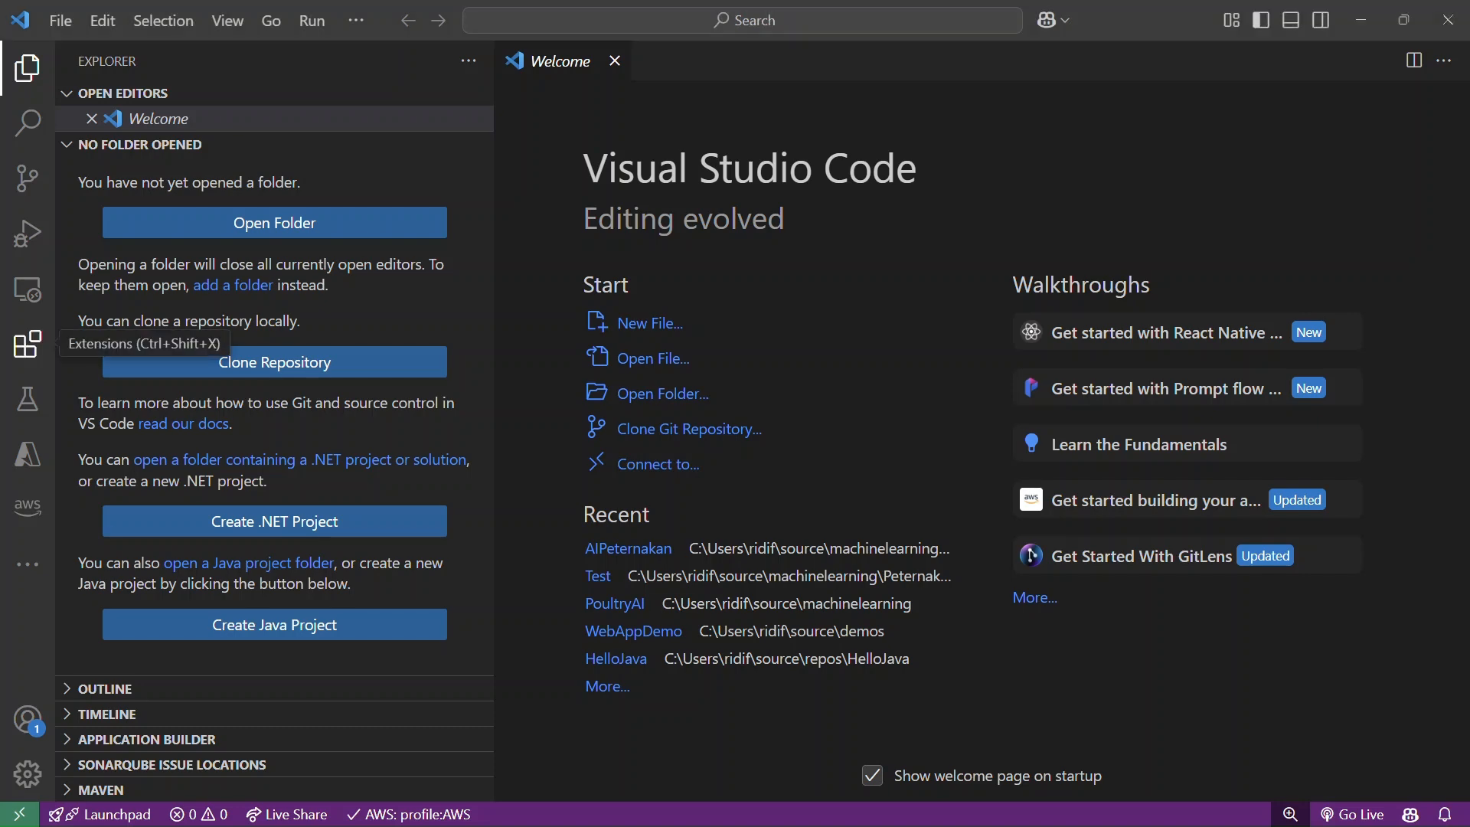
# Open the details of the installed AWS Toolkit extension and review its feature descriptions.
pyautogui.click(28, 345)
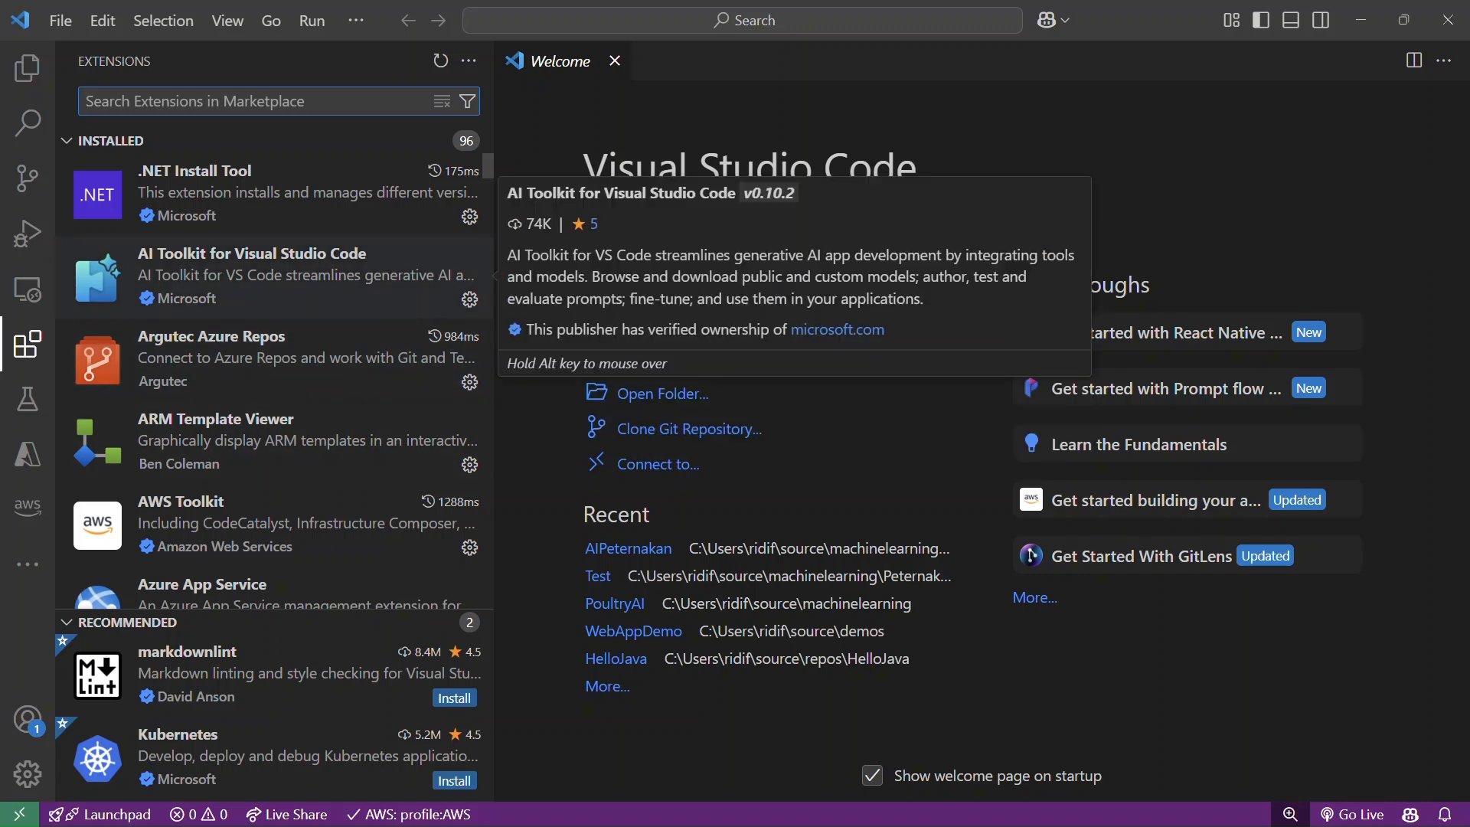
pyautogui.click(274, 525)
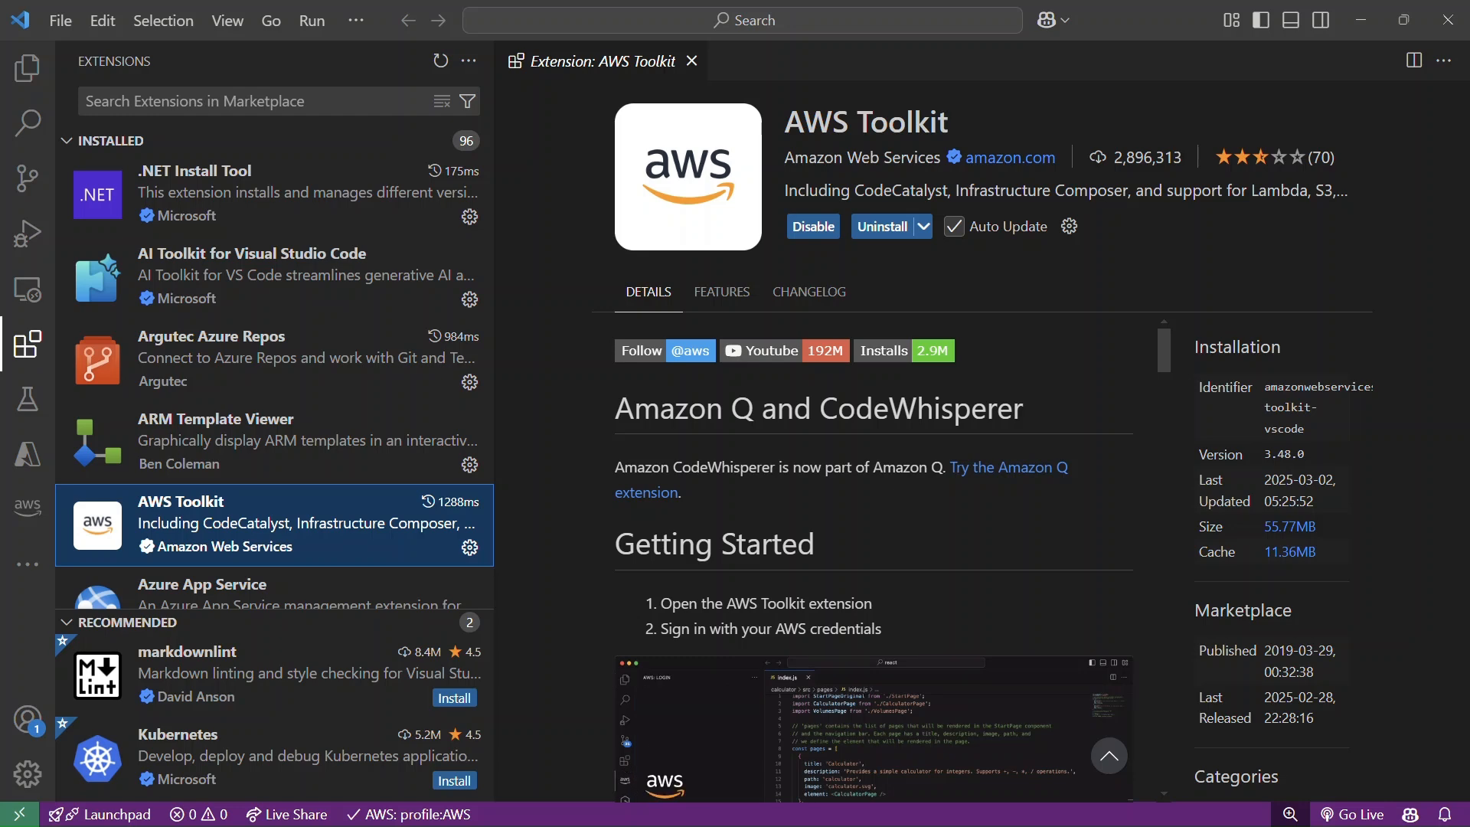
pyautogui.scroll(-8, 1120, 575)
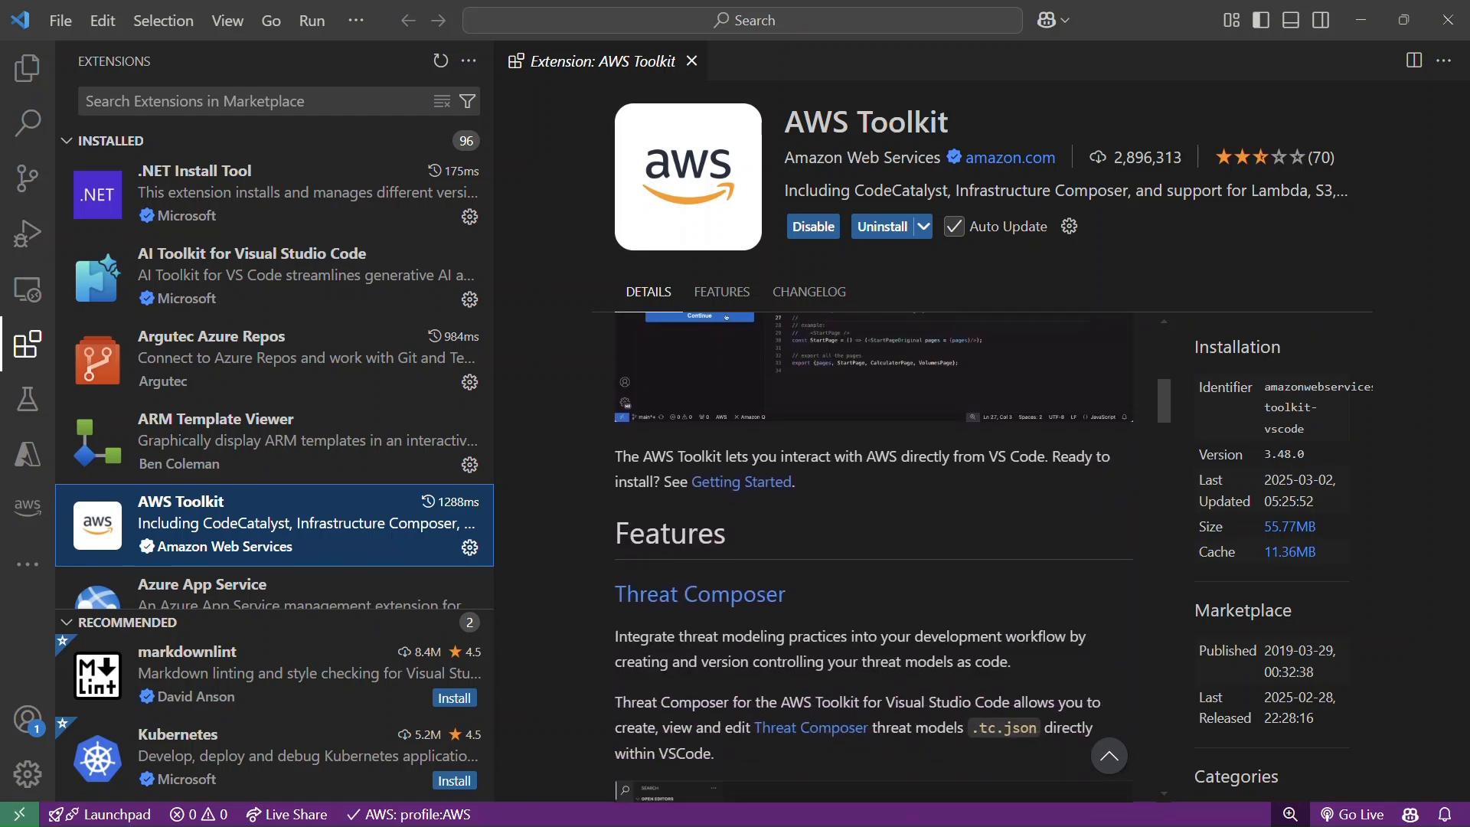
pyautogui.scroll(-4, 873, 558)
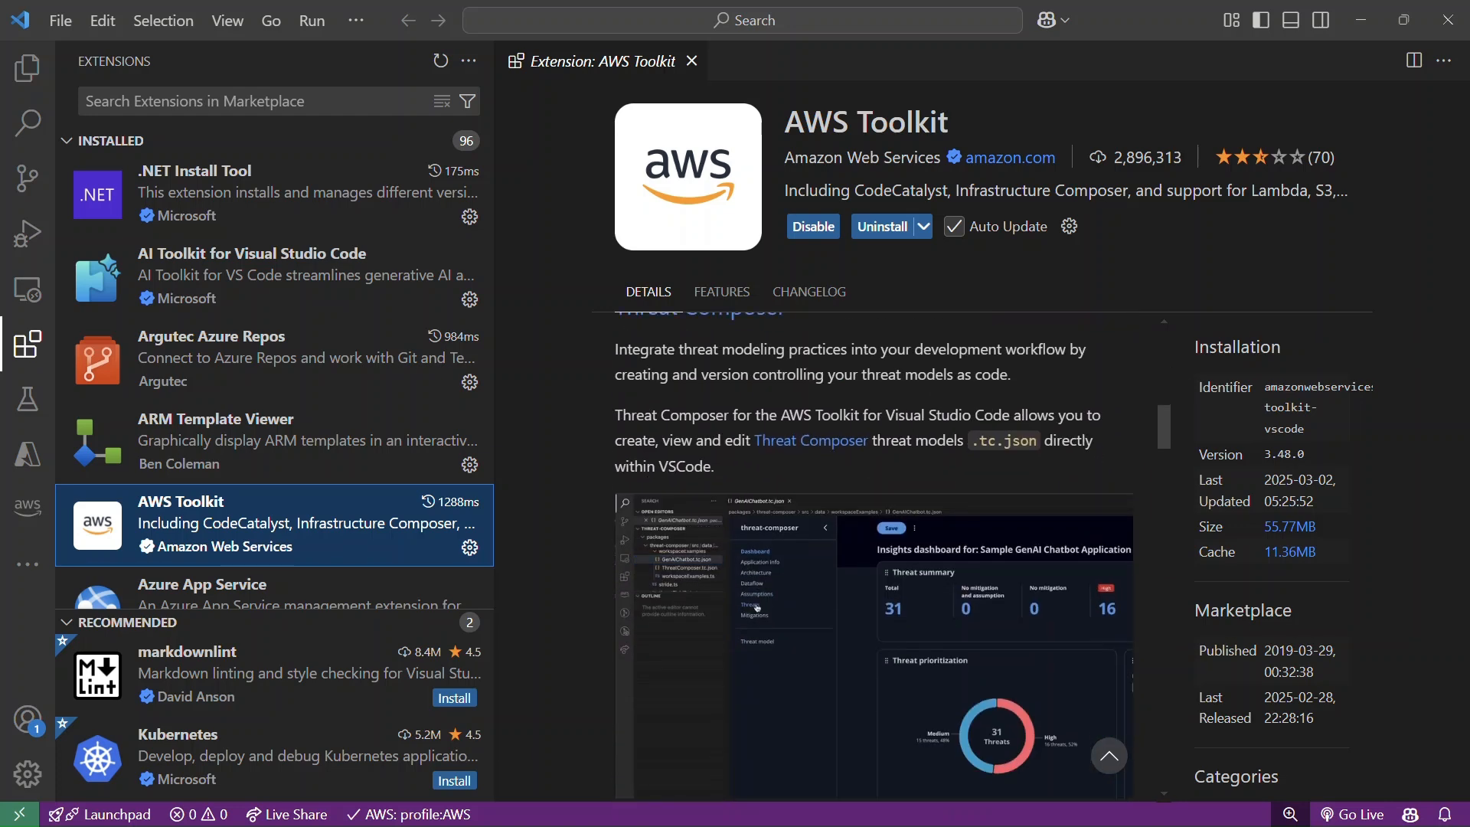
pyautogui.scroll(1, 873, 557)
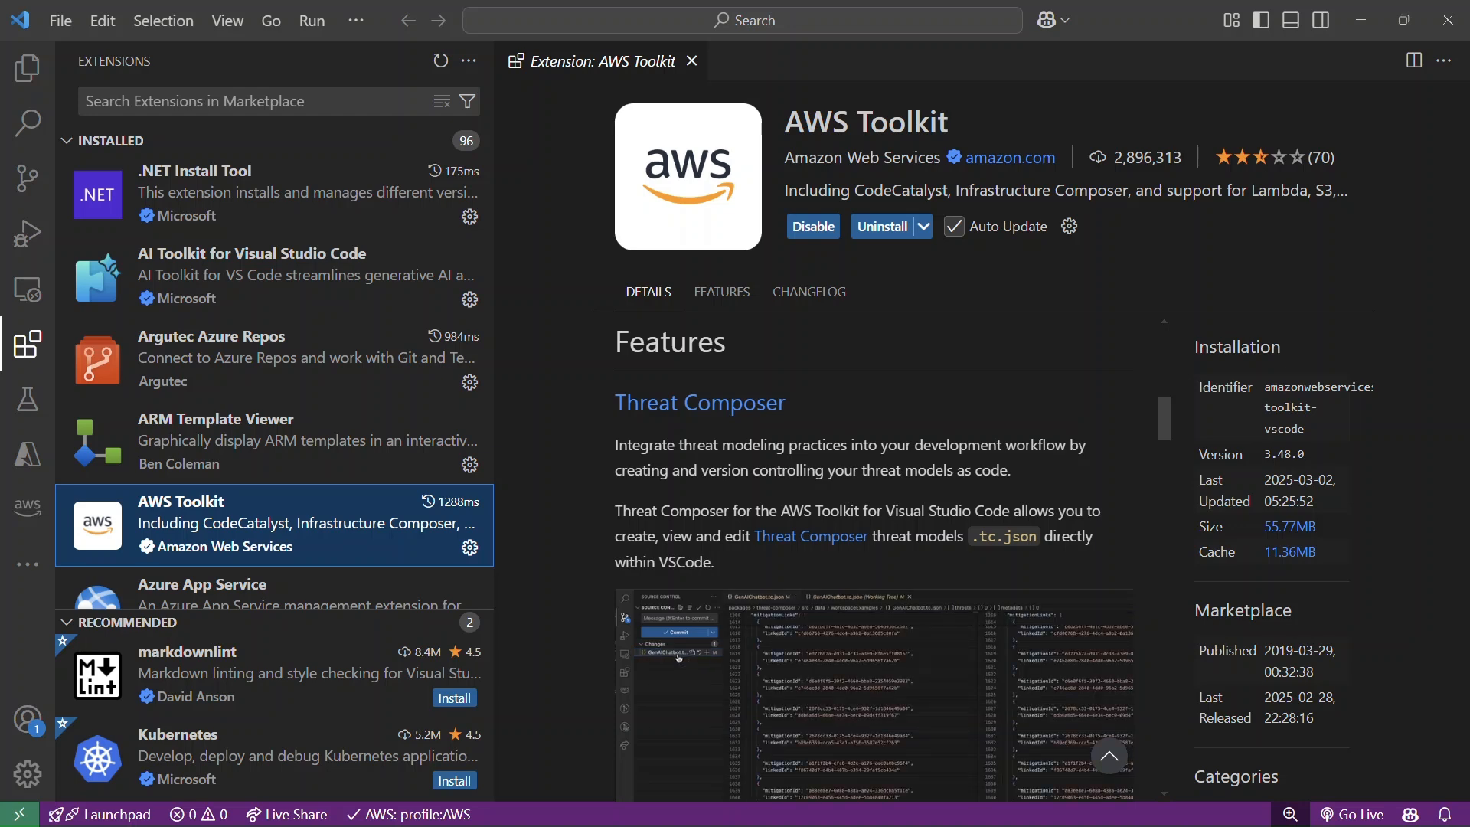
pyautogui.scroll(-2, 873, 536)
pyautogui.scroll(-4, 873, 536)
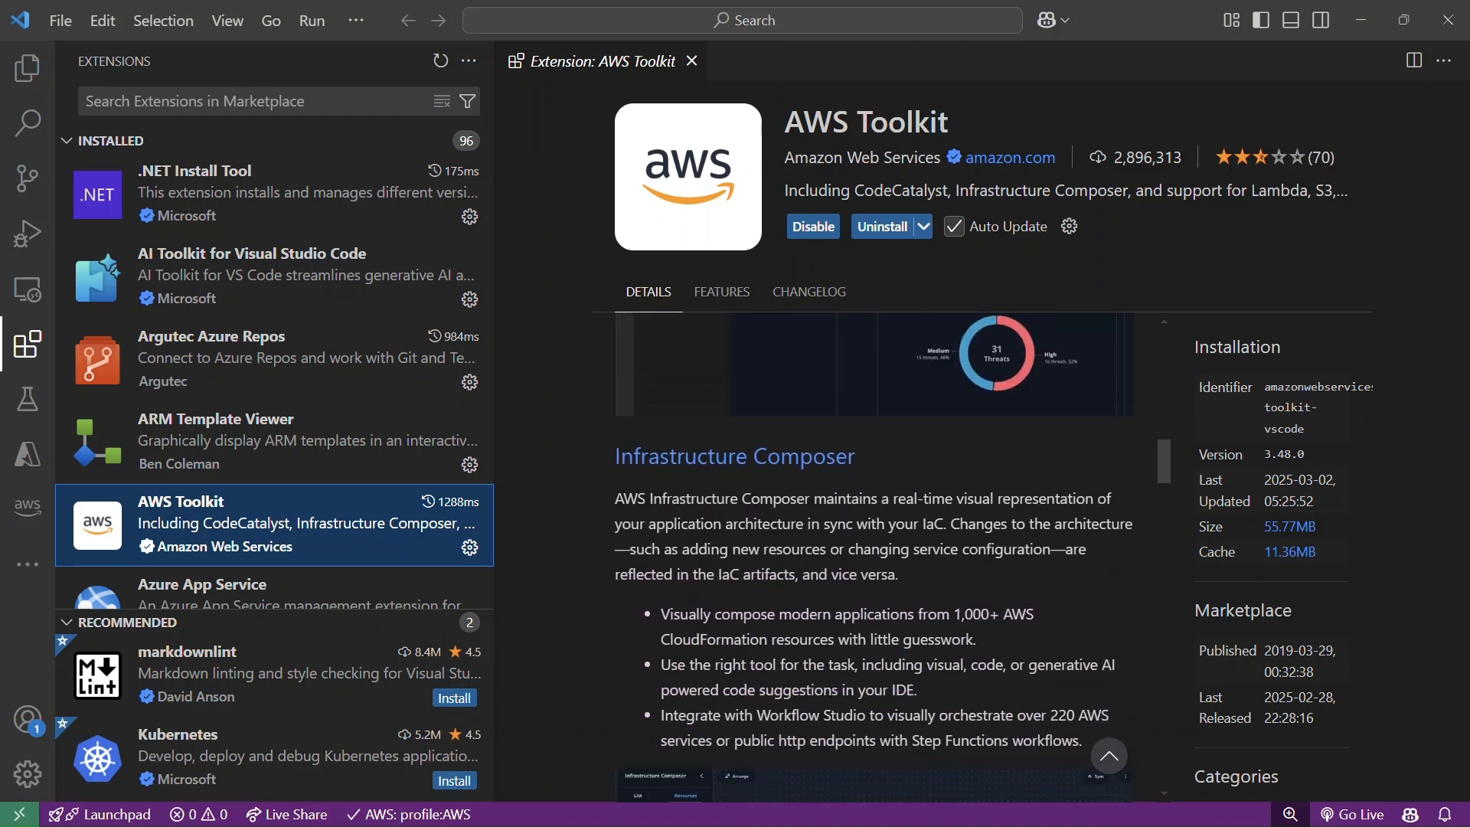
pyautogui.scroll(-1, 873, 536)
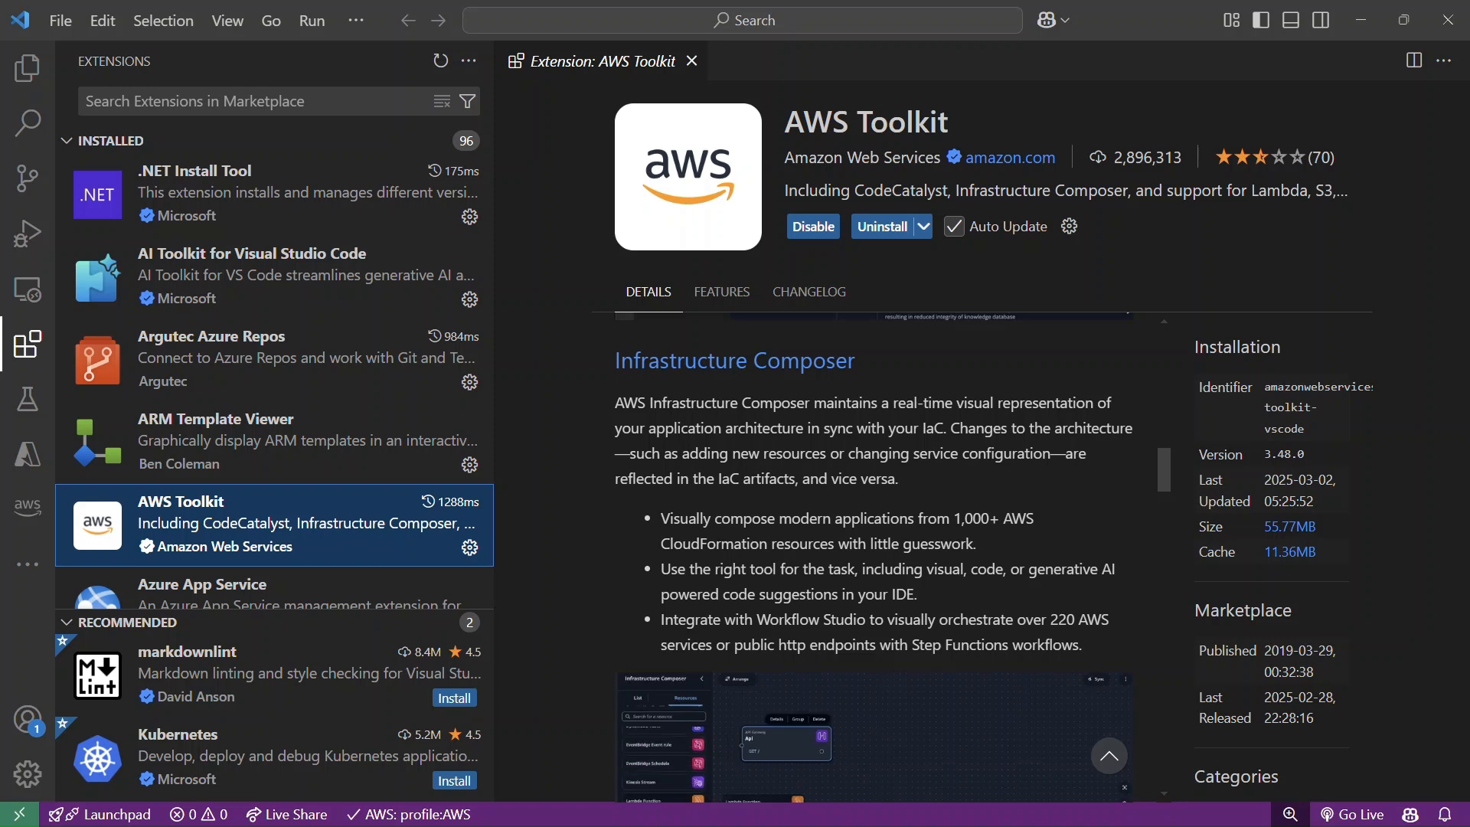
pyautogui.scroll(-1, 873, 536)
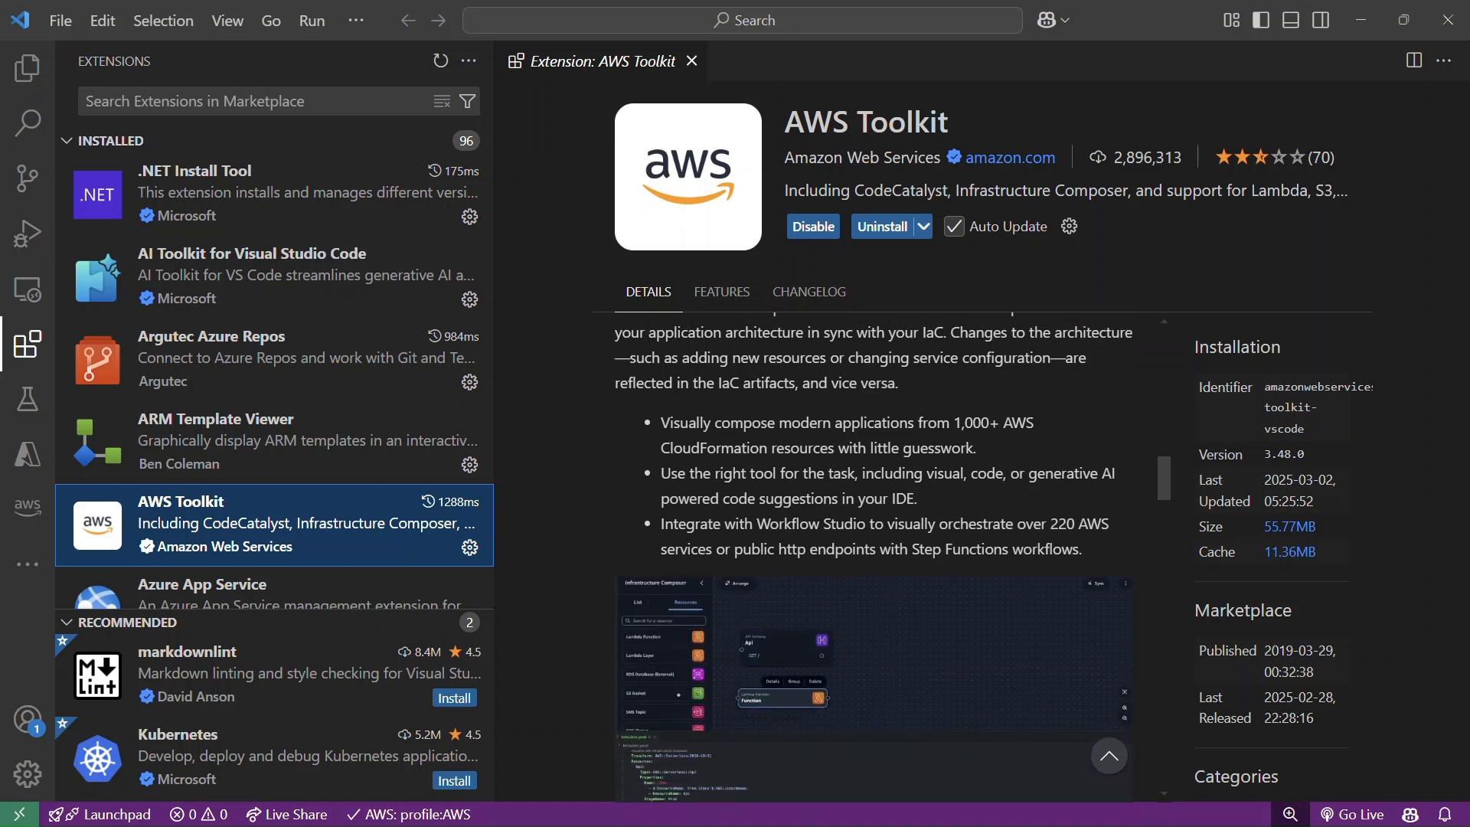
pyautogui.scroll(-4, 896, 476)
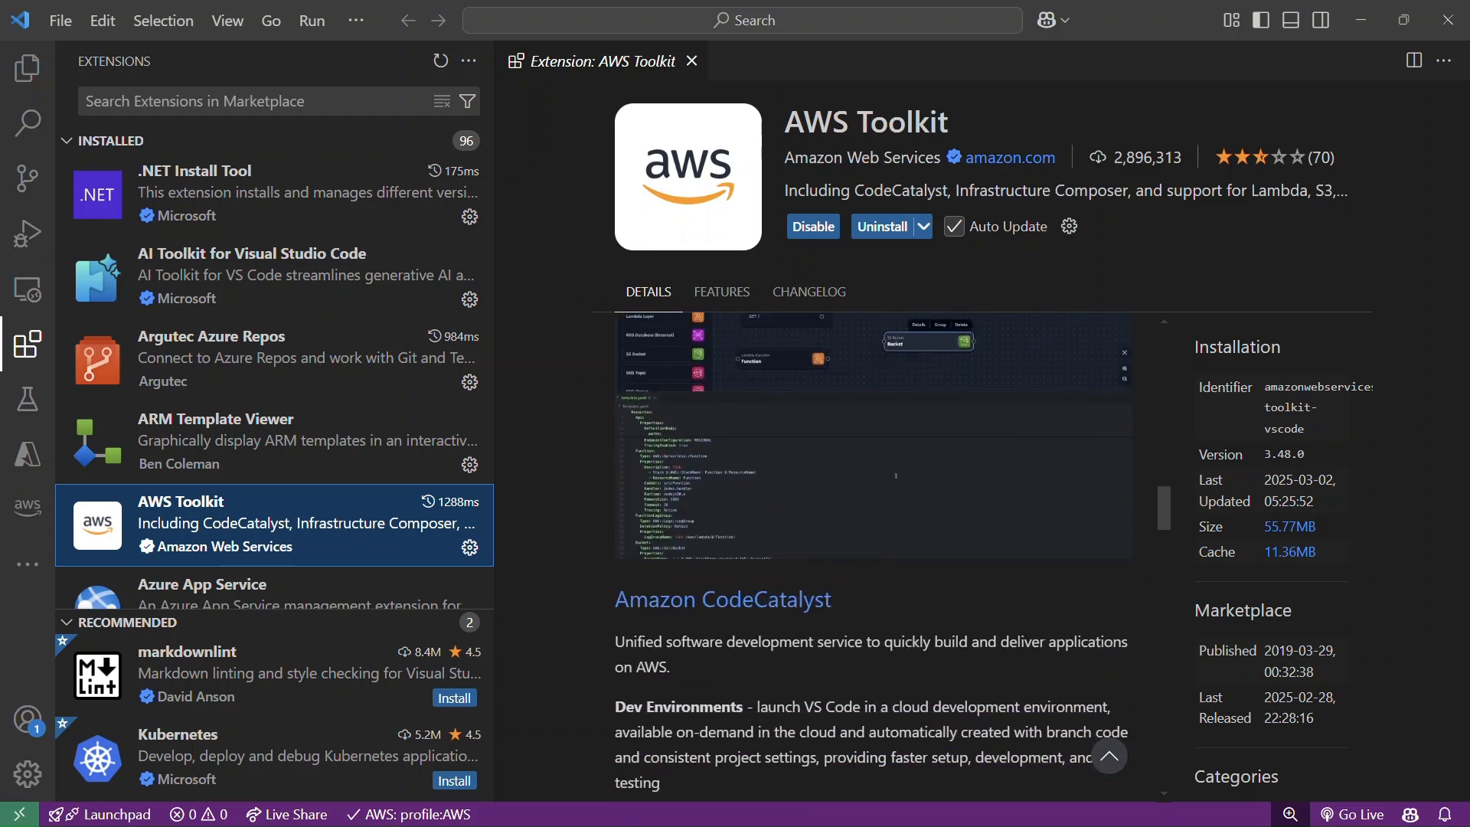
pyautogui.scroll(-3, 895, 477)
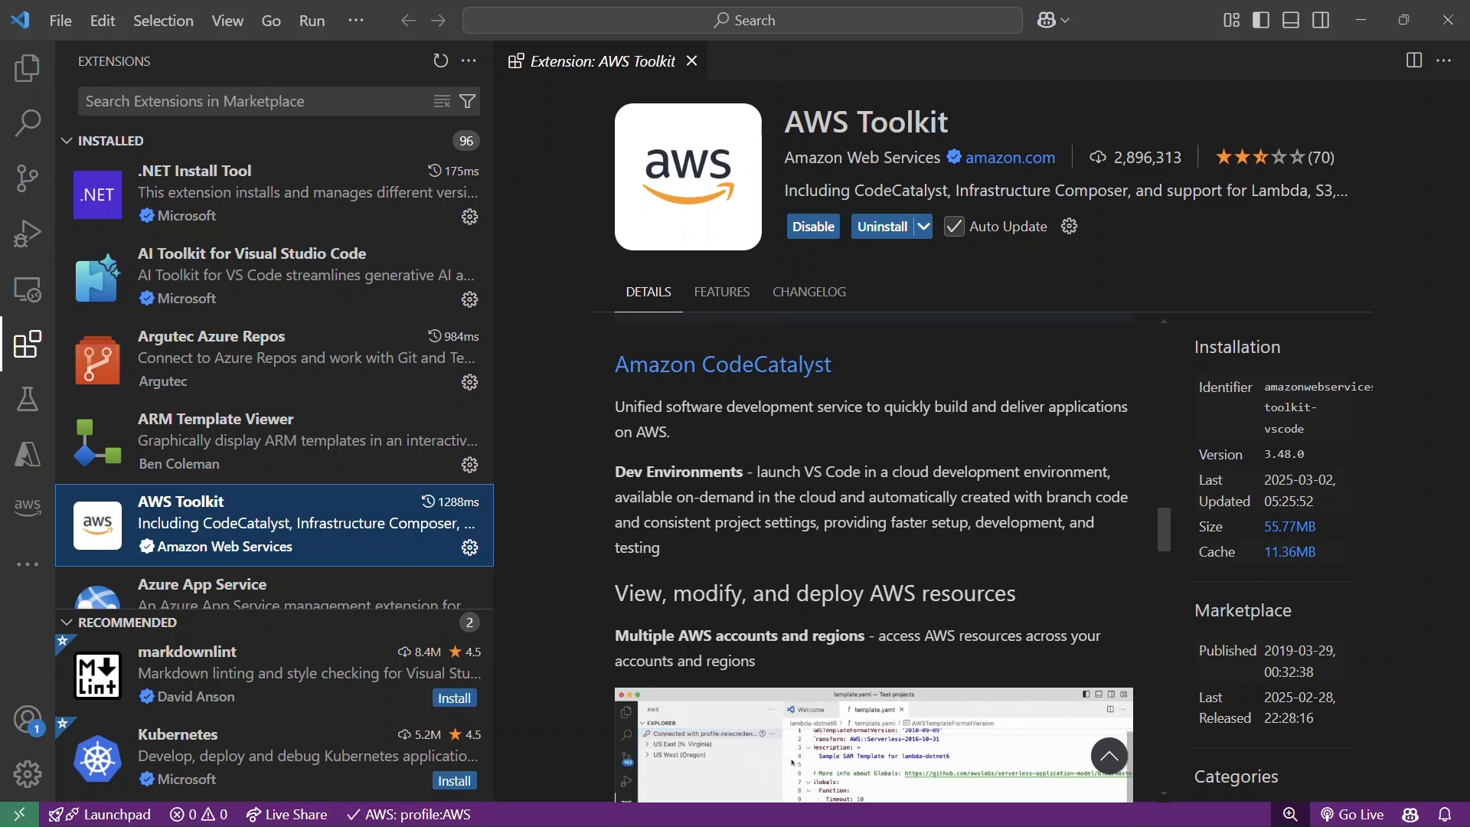
pyautogui.scroll(-10, 873, 559)
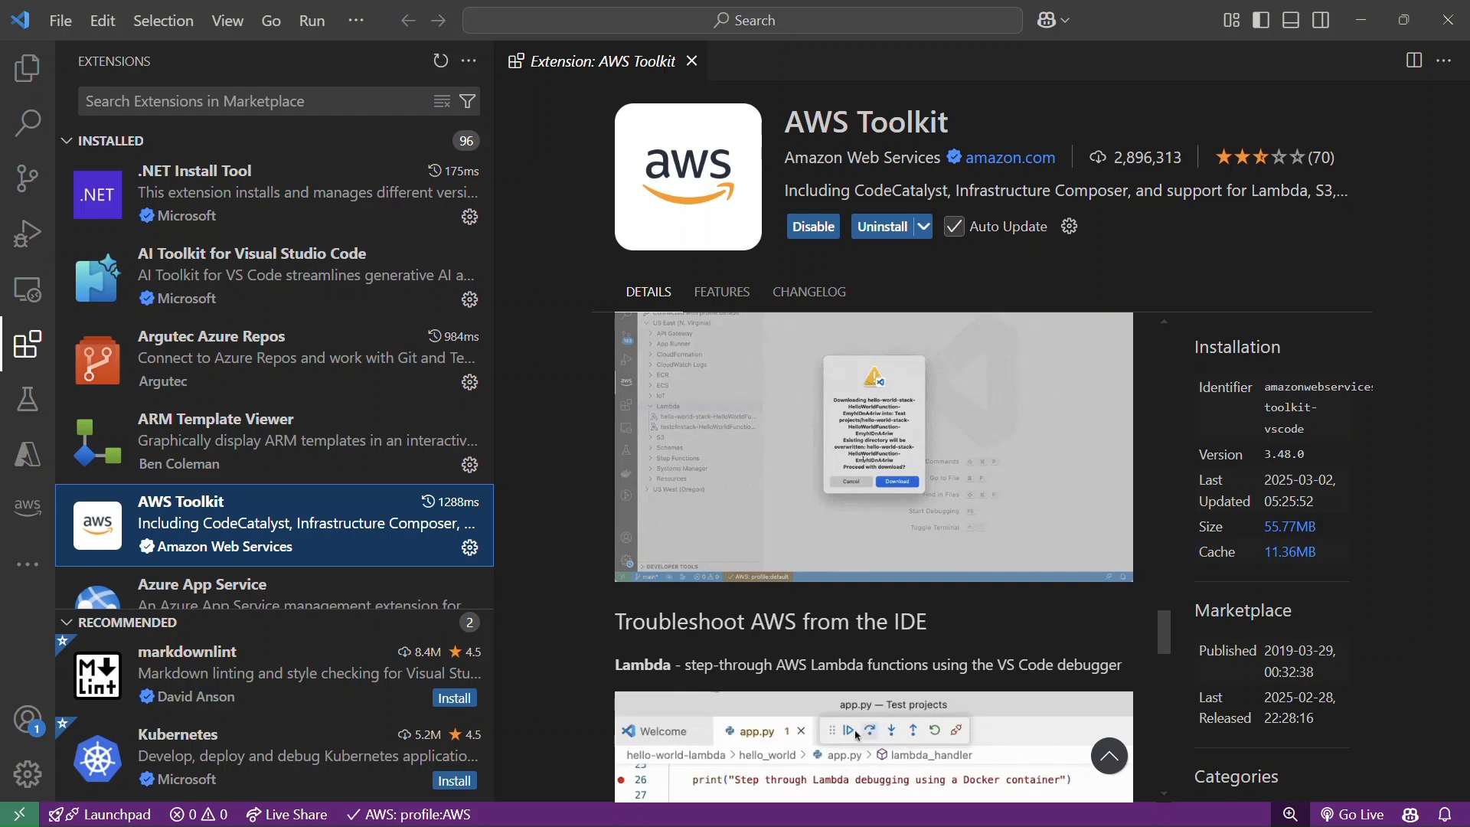
pyautogui.moveTo(291, 525)
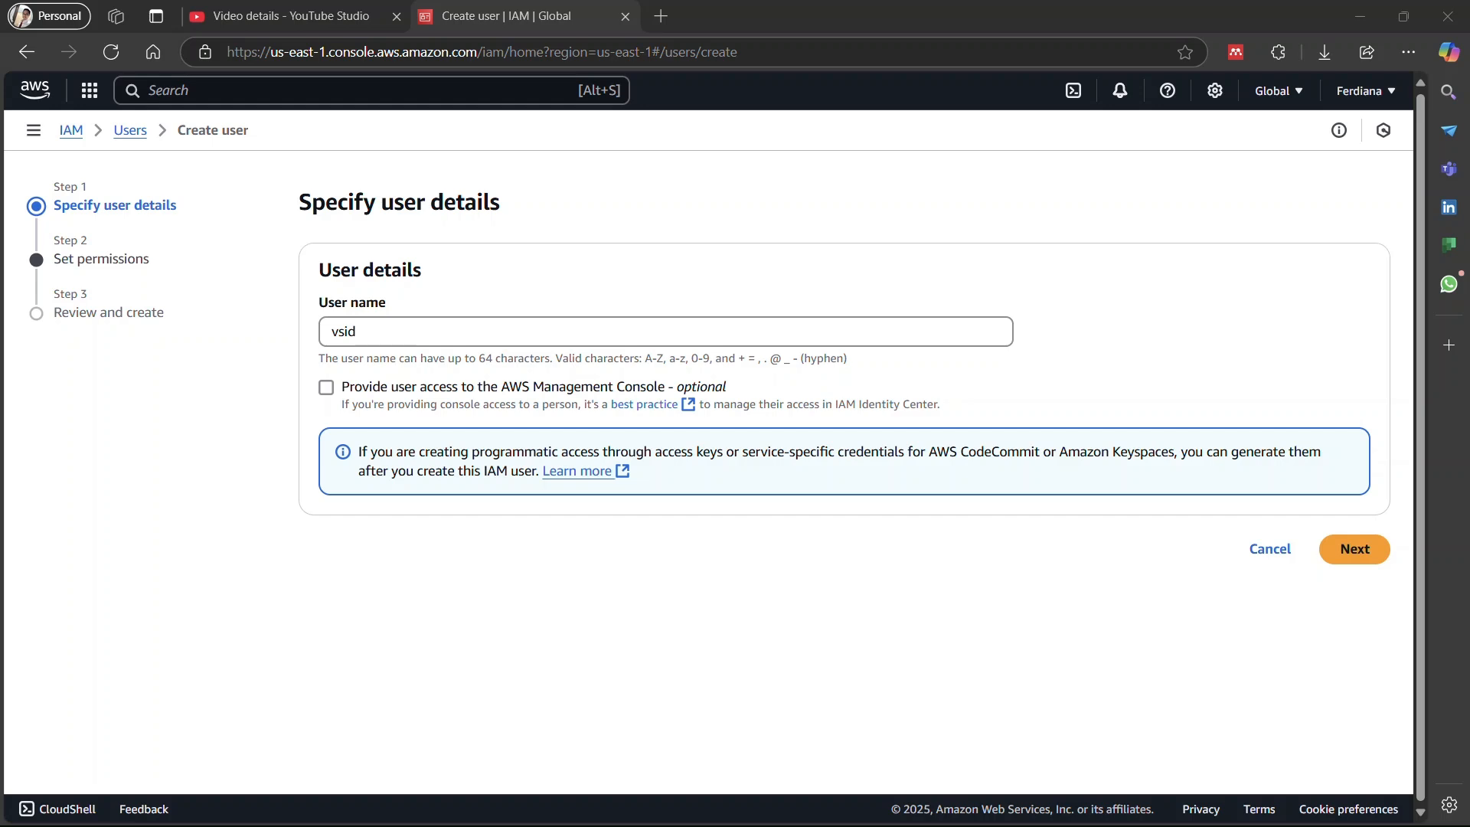
# Switch to the AWS console in the browser and continue creating IAM user vsid as a member of the Developer group.
pyautogui.click(1355, 549)
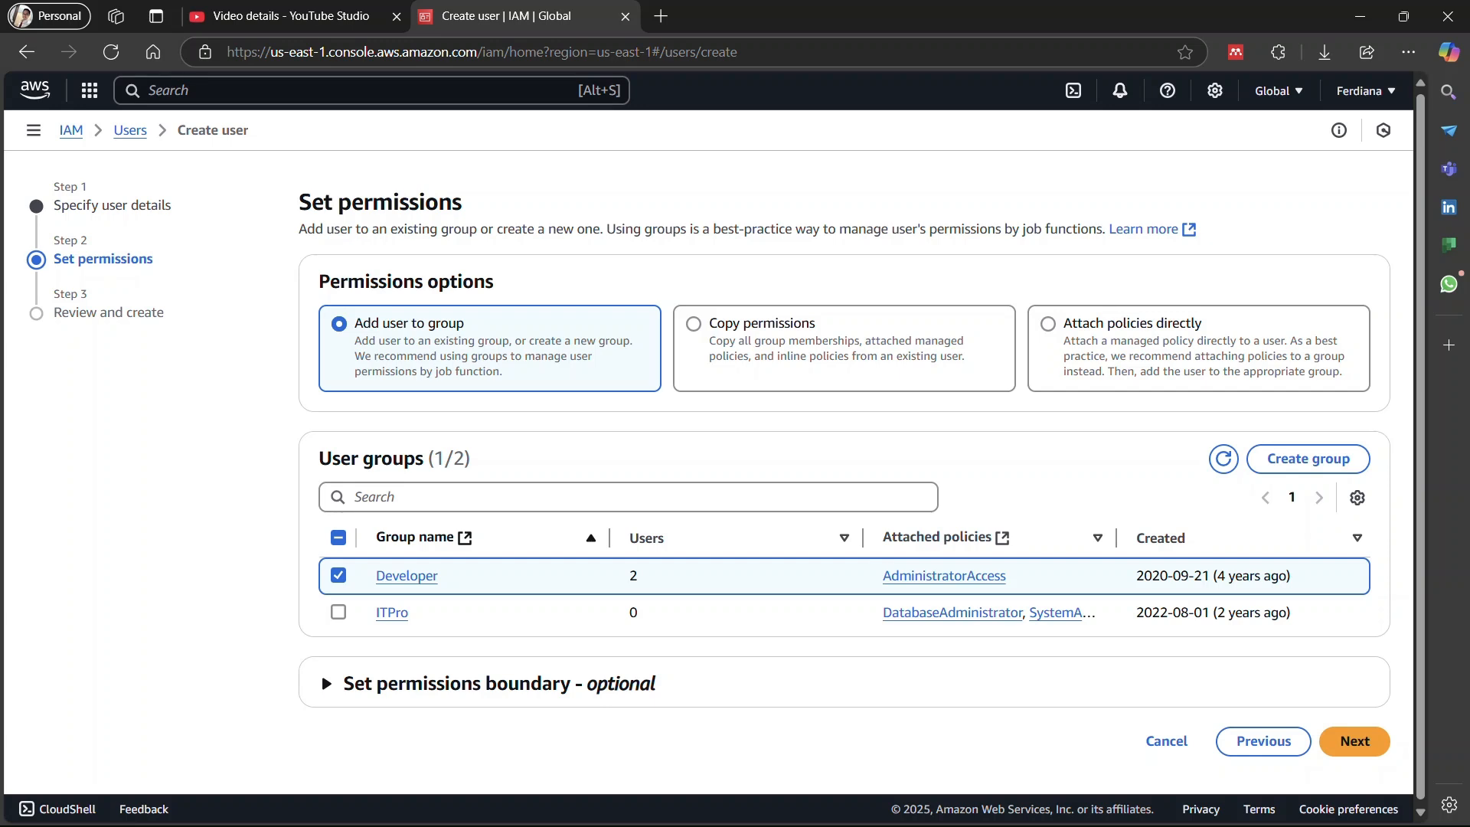
pyautogui.click(1354, 741)
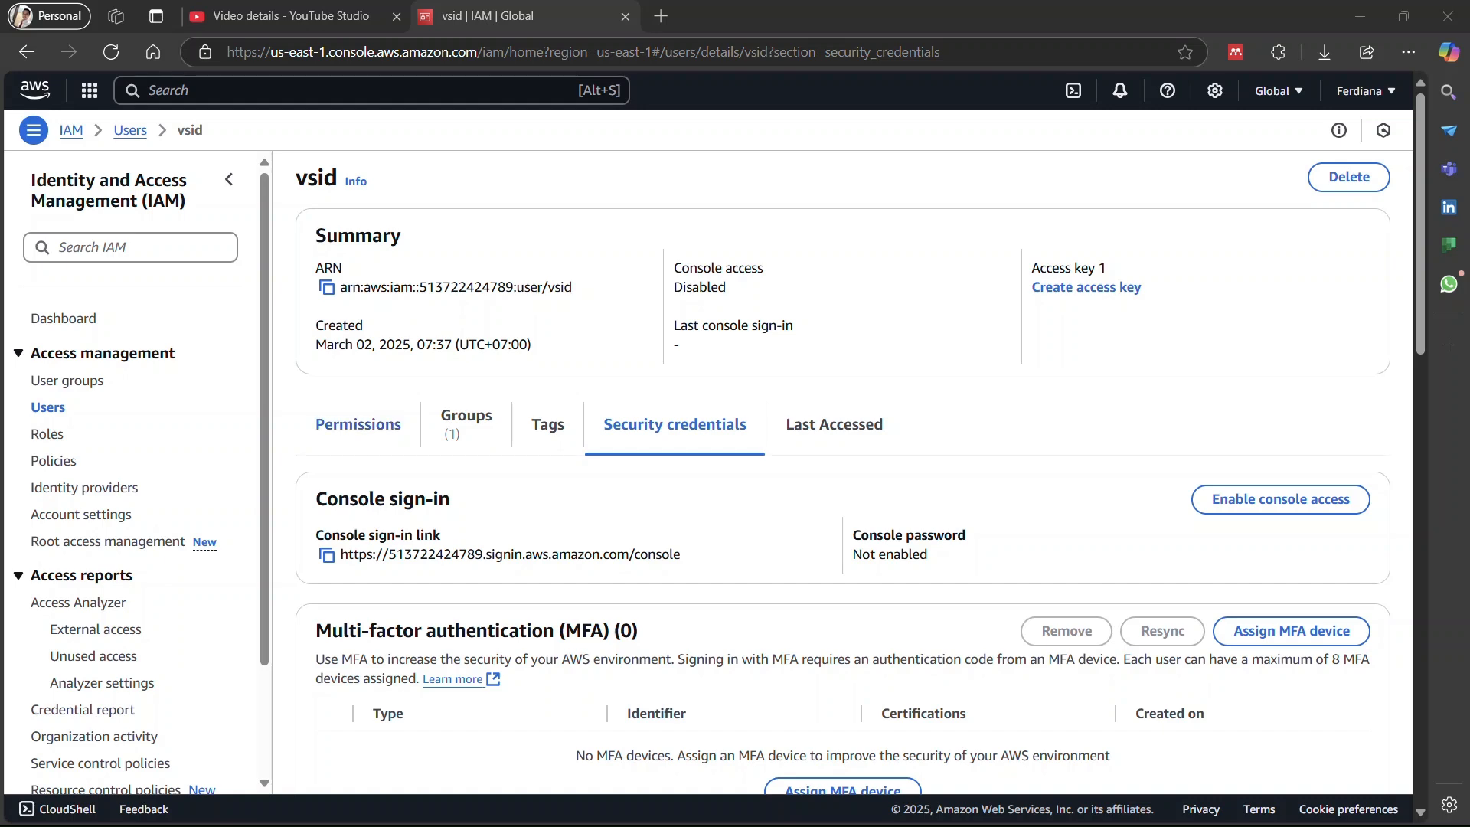
# Start an access key for user vsid with the Local code use case and acknowledge the alternative recommendation.
pyautogui.scroll(-3, 842, 444)
pyautogui.scroll(-3, 842, 460)
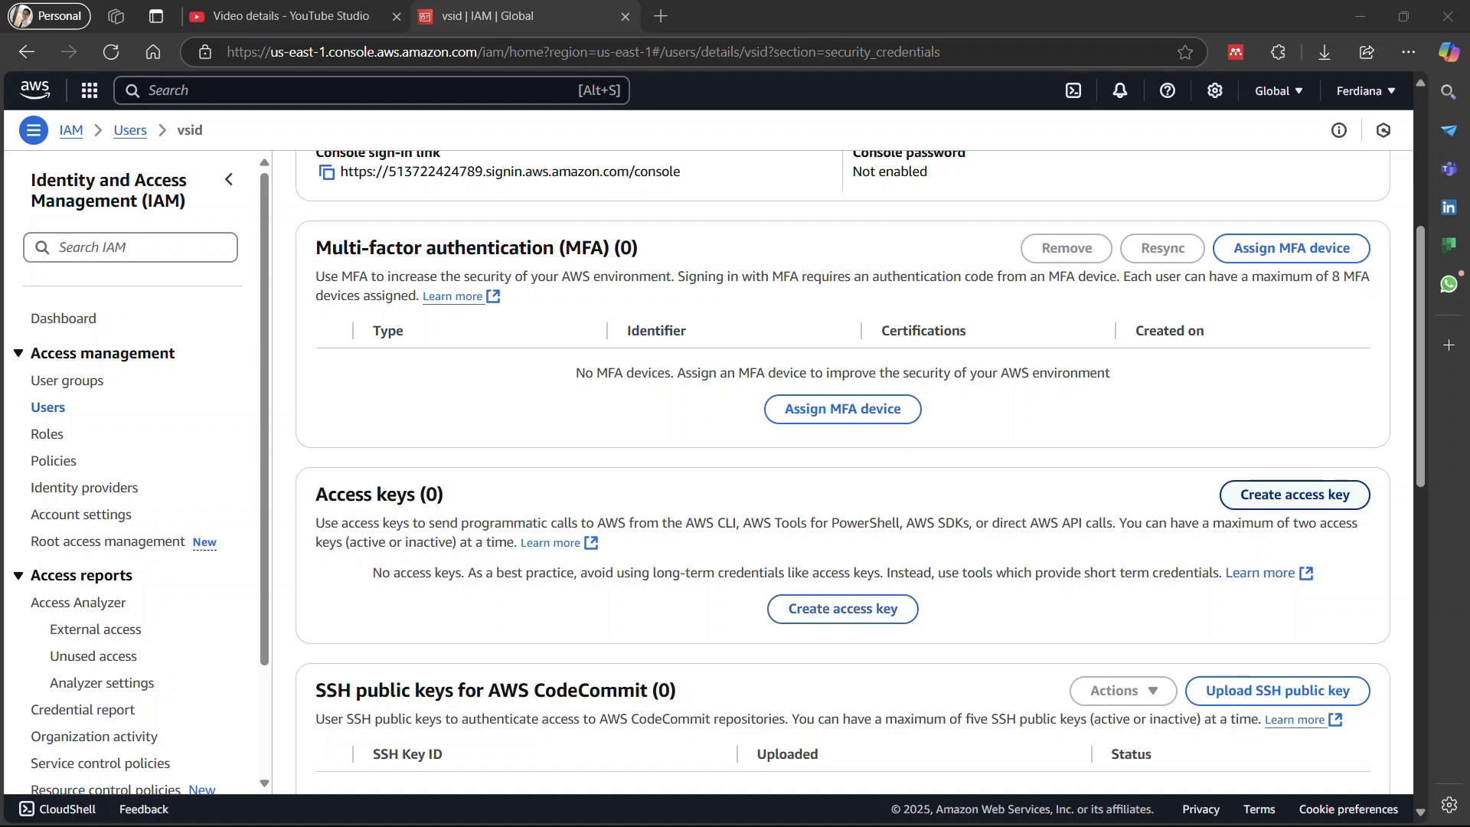
pyautogui.click(1295, 495)
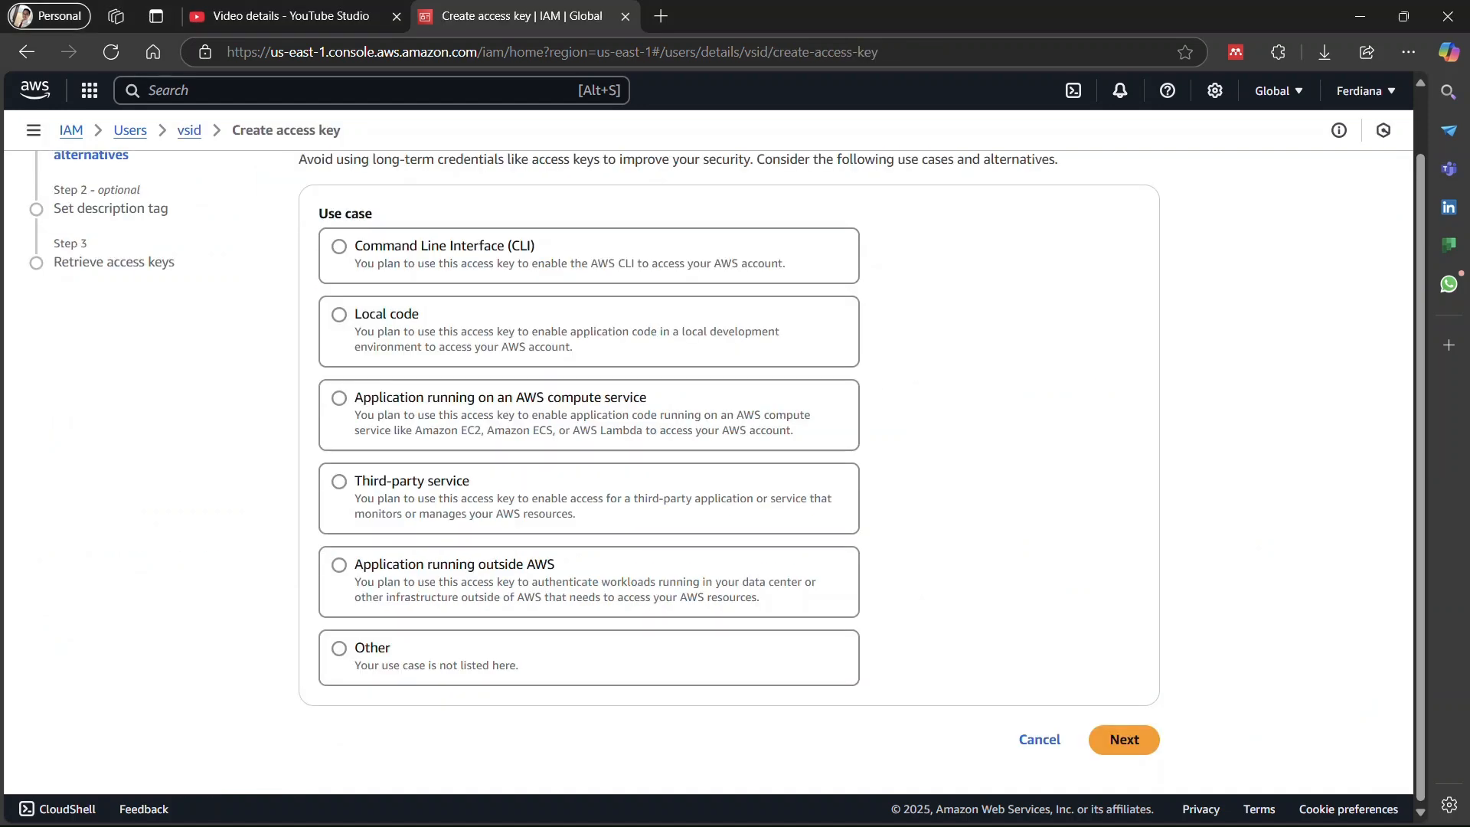
pyautogui.scroll(1, 709, 459)
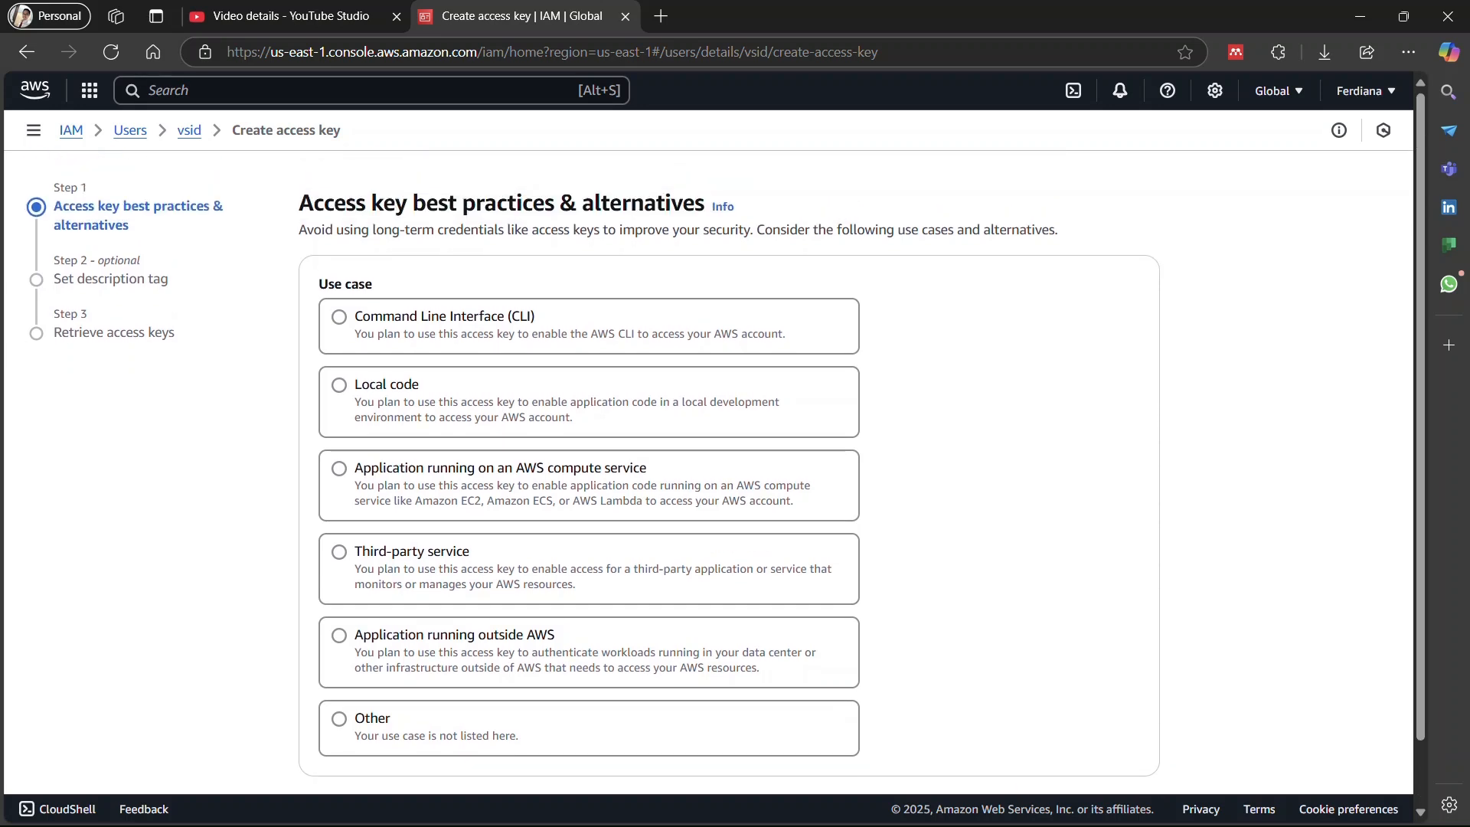
pyautogui.click(386, 385)
pyautogui.scroll(-2, 709, 473)
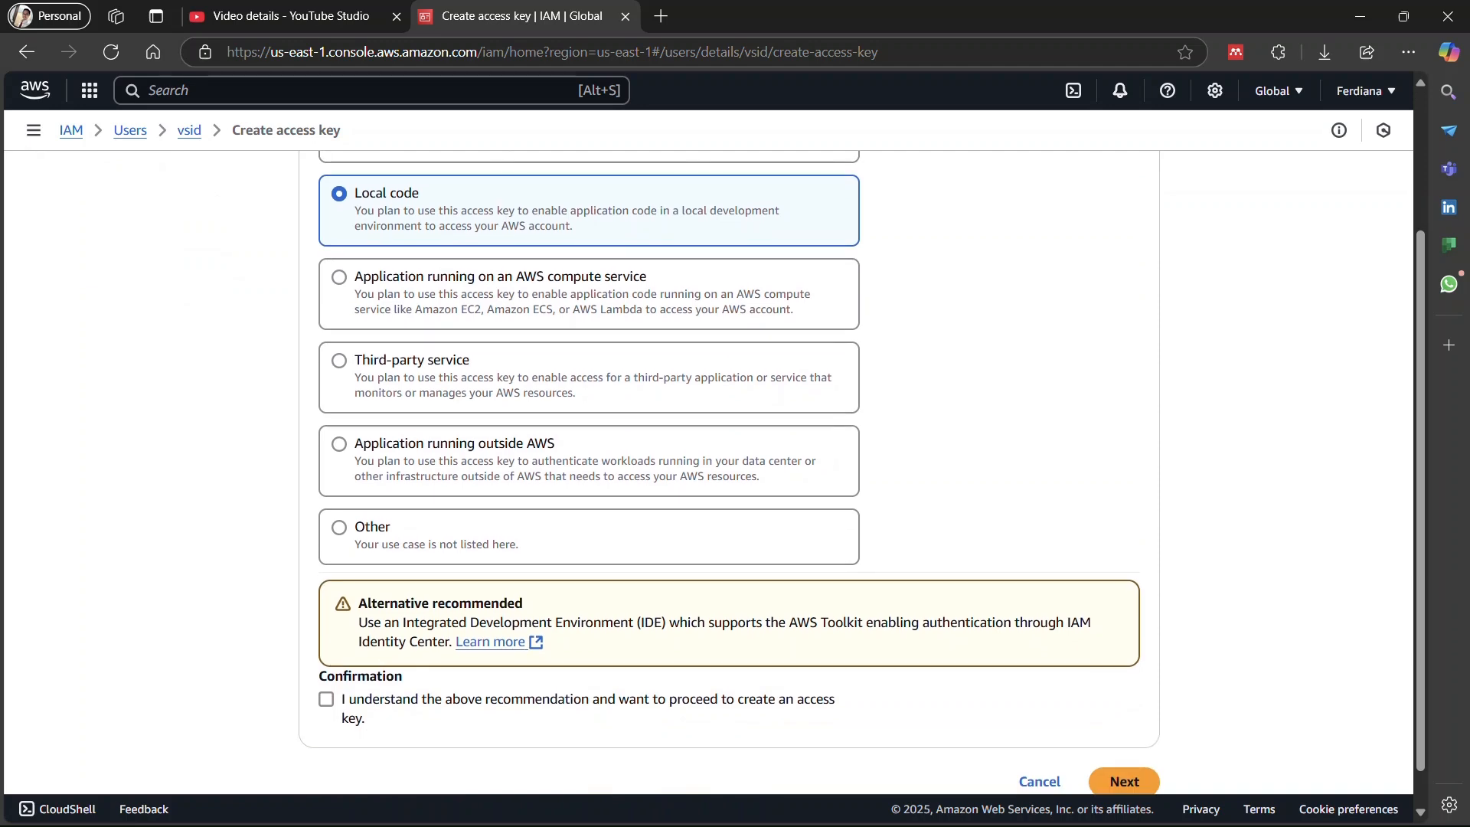
pyautogui.click(326, 699)
pyautogui.scroll(-1, 708, 472)
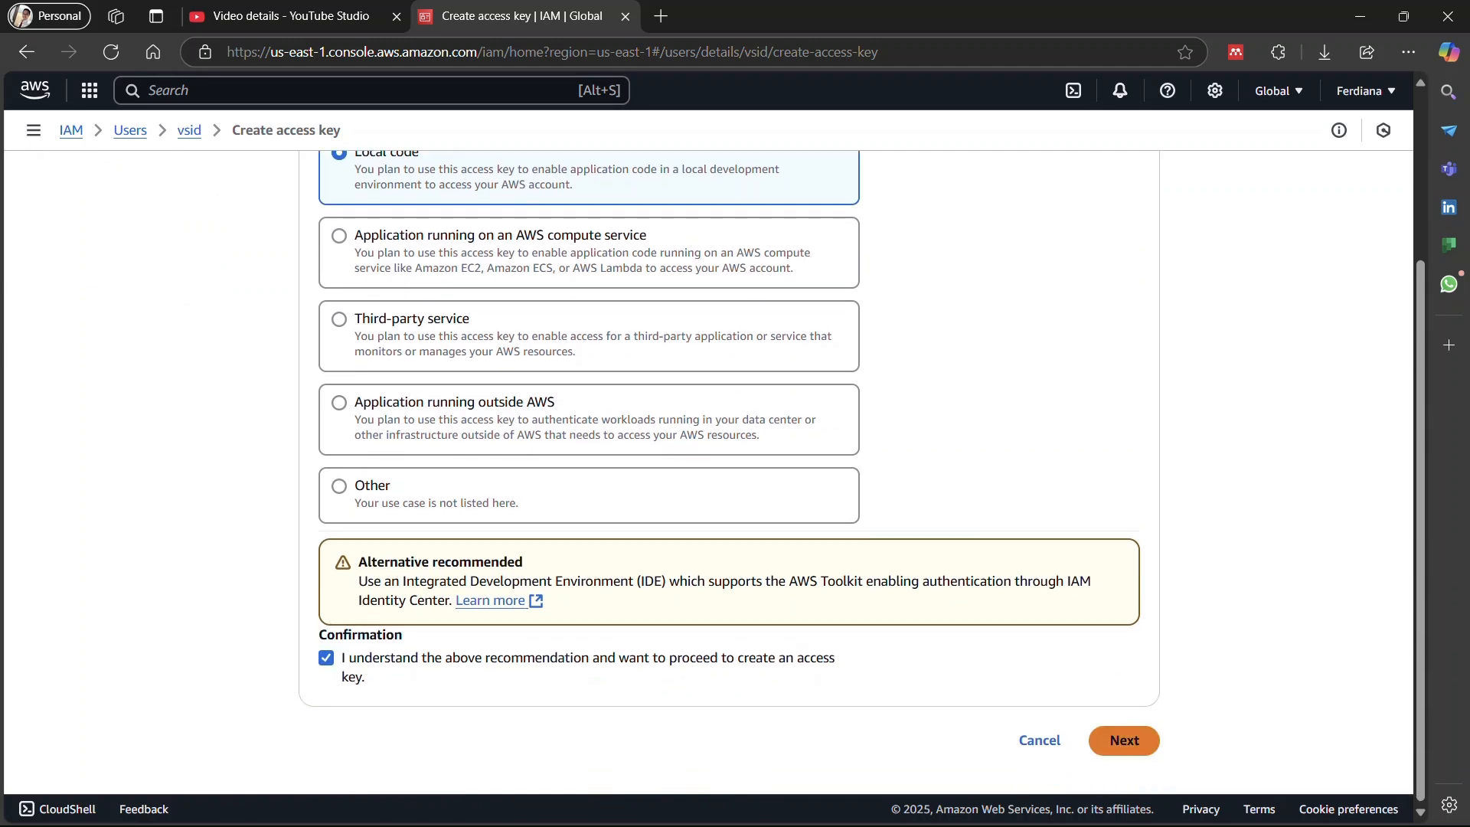
pyautogui.click(1125, 741)
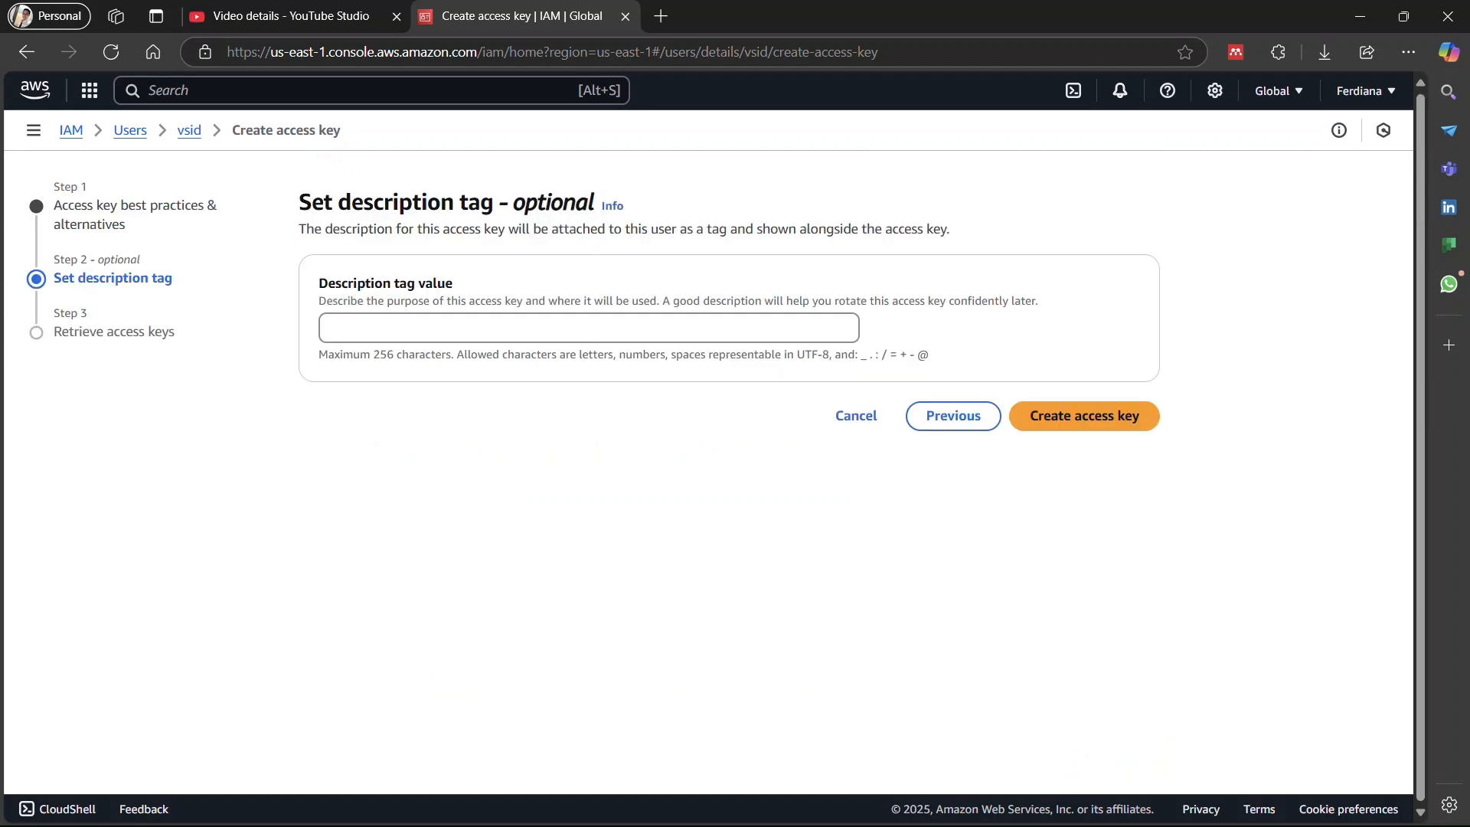
# Set the access key's description tag value to "vscodes".
pyautogui.click(589, 328)
pyautogui.write('vscodes')
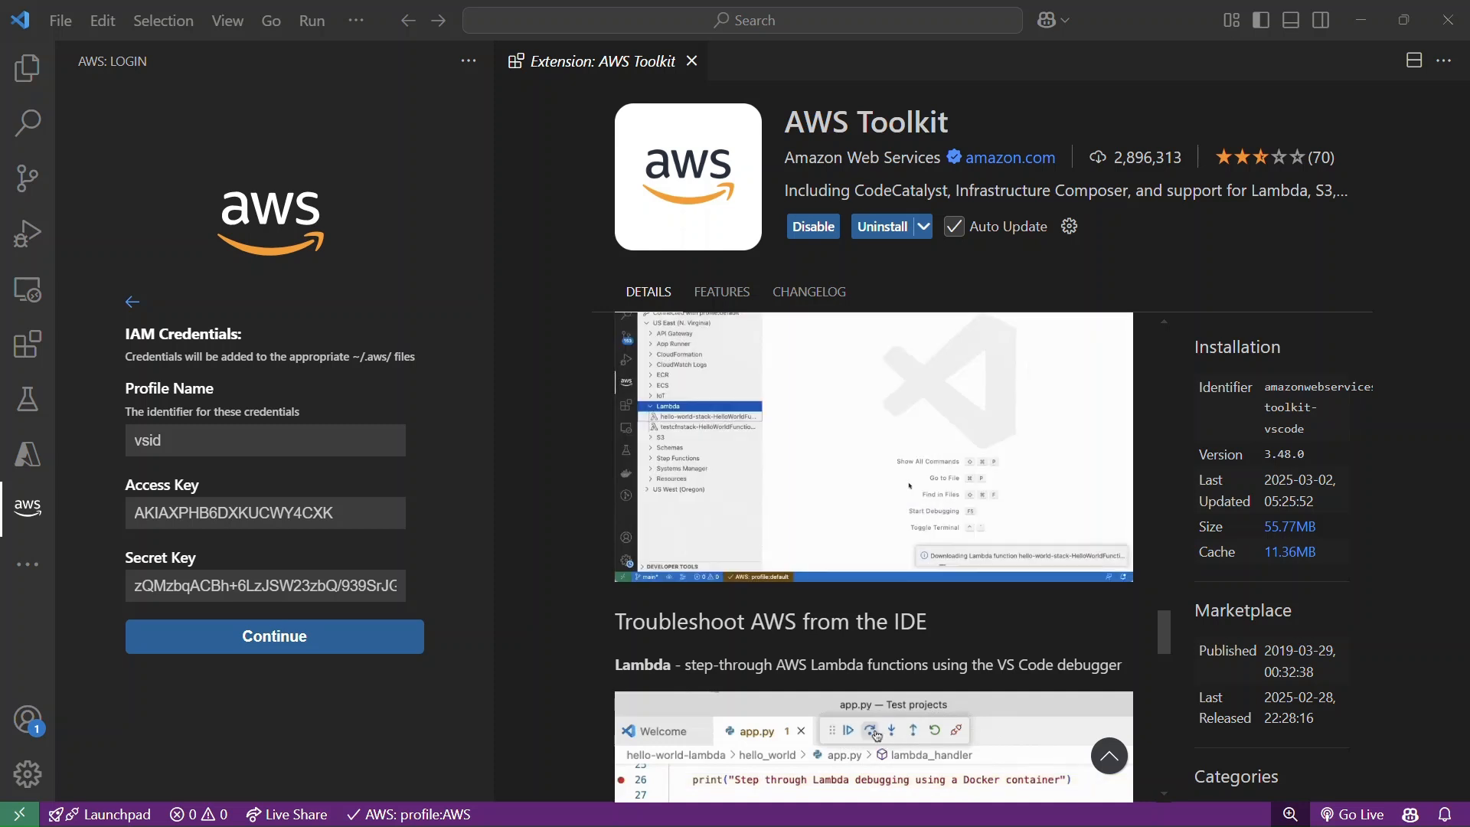
# Switch to VS Code, submit the filled-in IAM credentials for profile vsid, and browse the US East (N. Virginia) services.
pyautogui.click(274, 636)
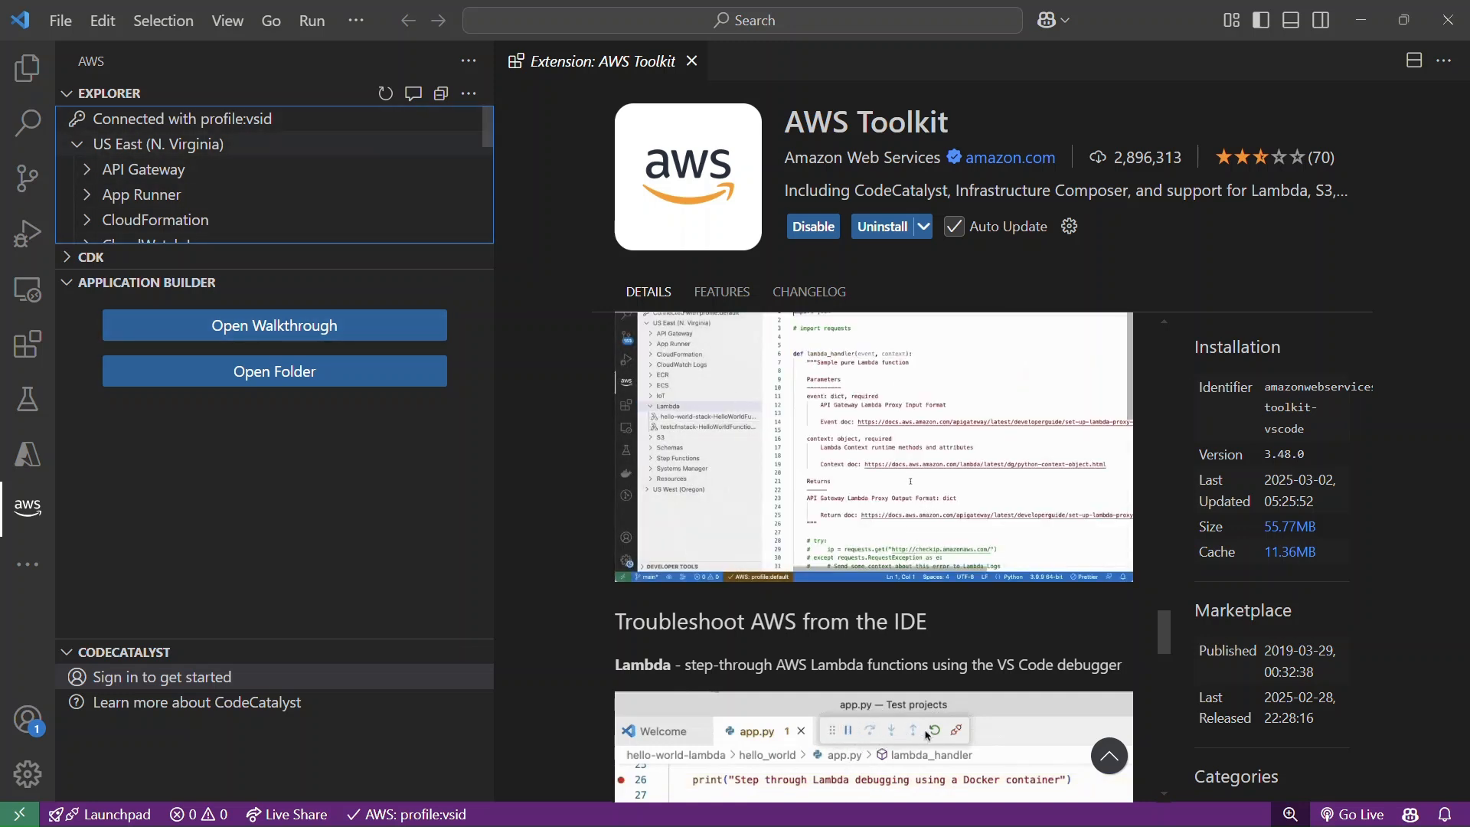
pyautogui.scroll(-3, 275, 176)
pyautogui.scroll(-3, 274, 176)
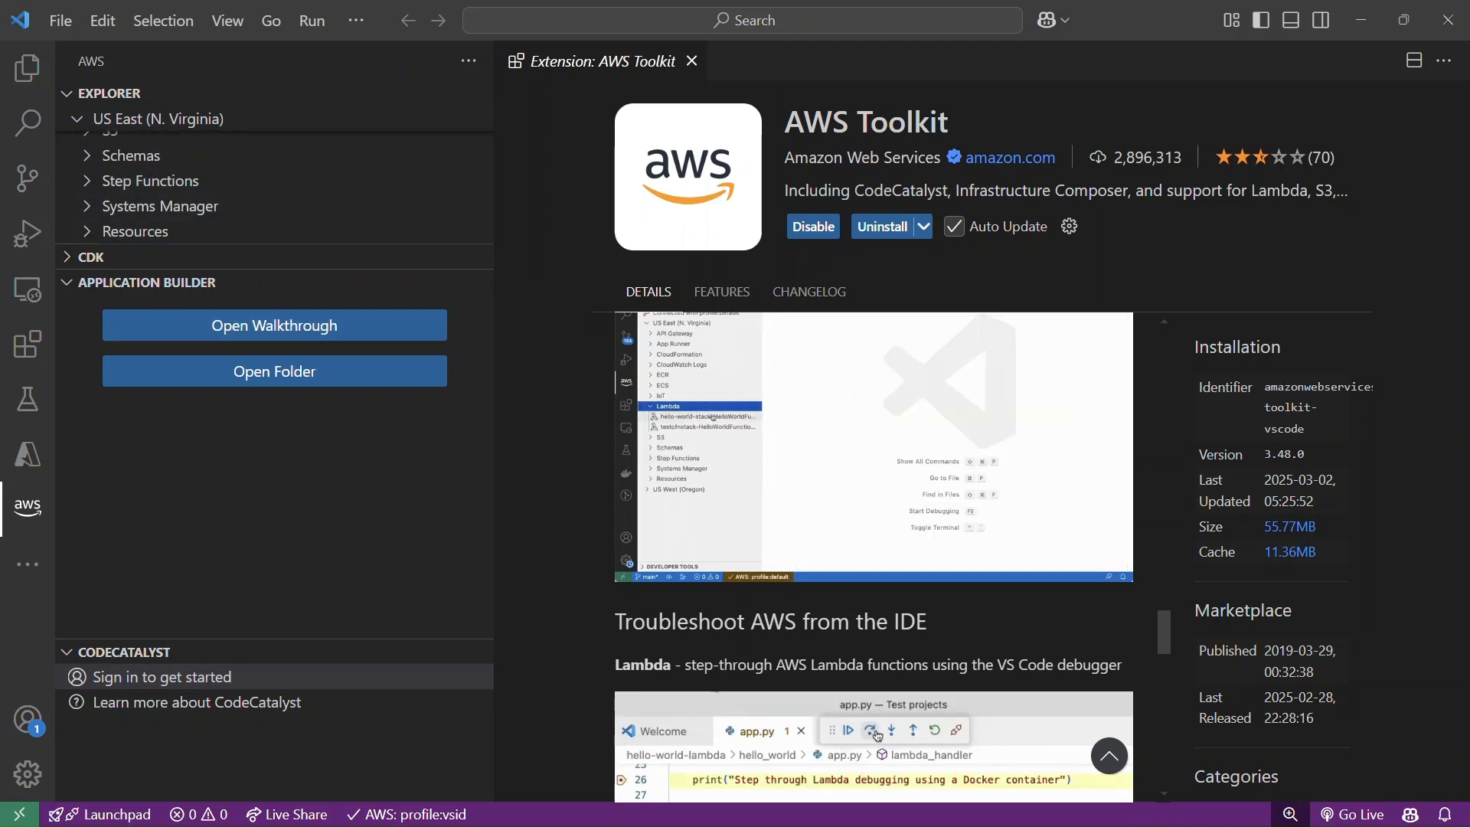
# Expand the CDK section and check the CodeCatalyst sign-in options without signing in.
pyautogui.click(91, 257)
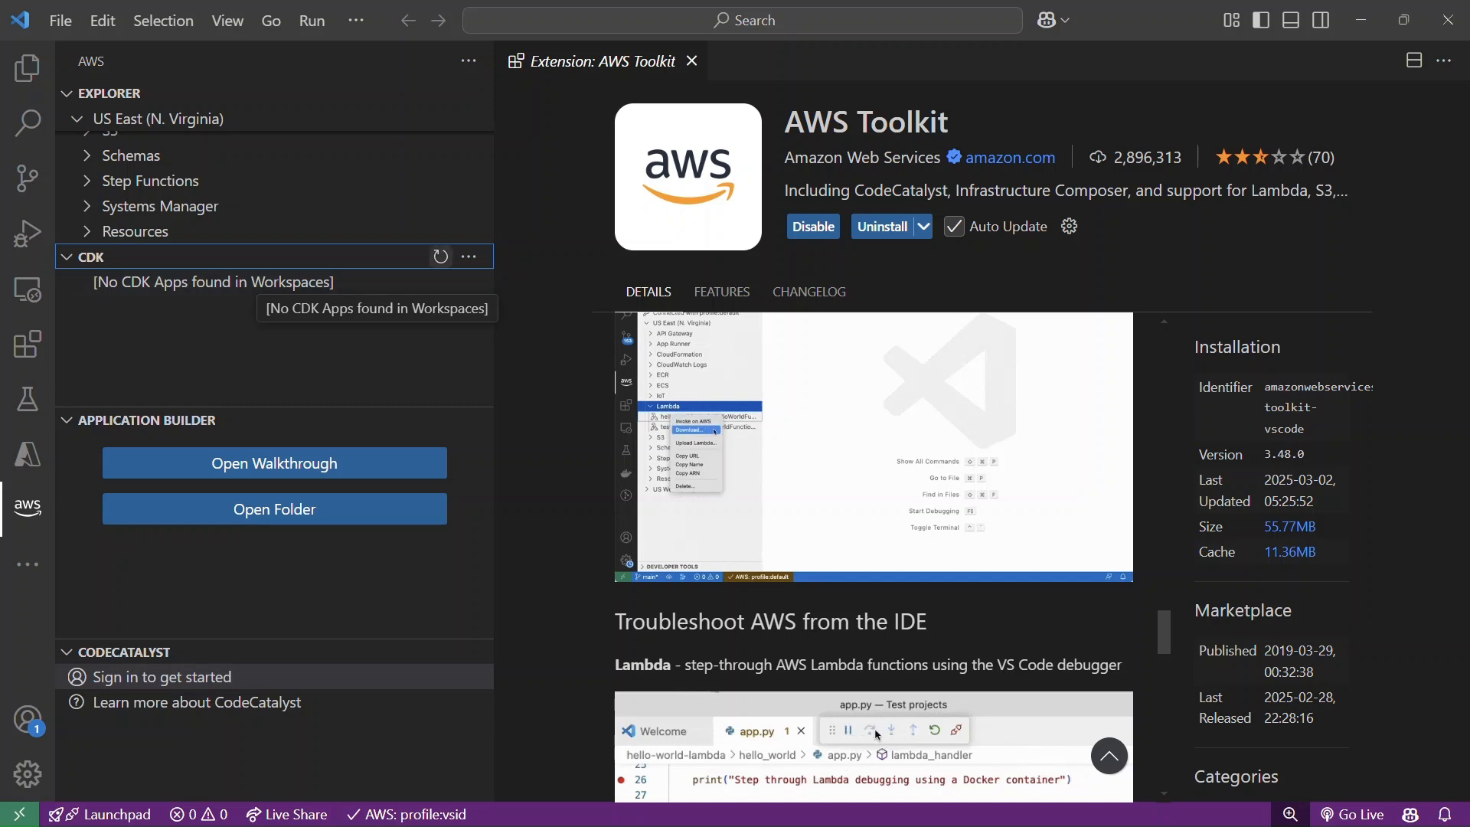
pyautogui.click(468, 257)
pyautogui.press('Escape')
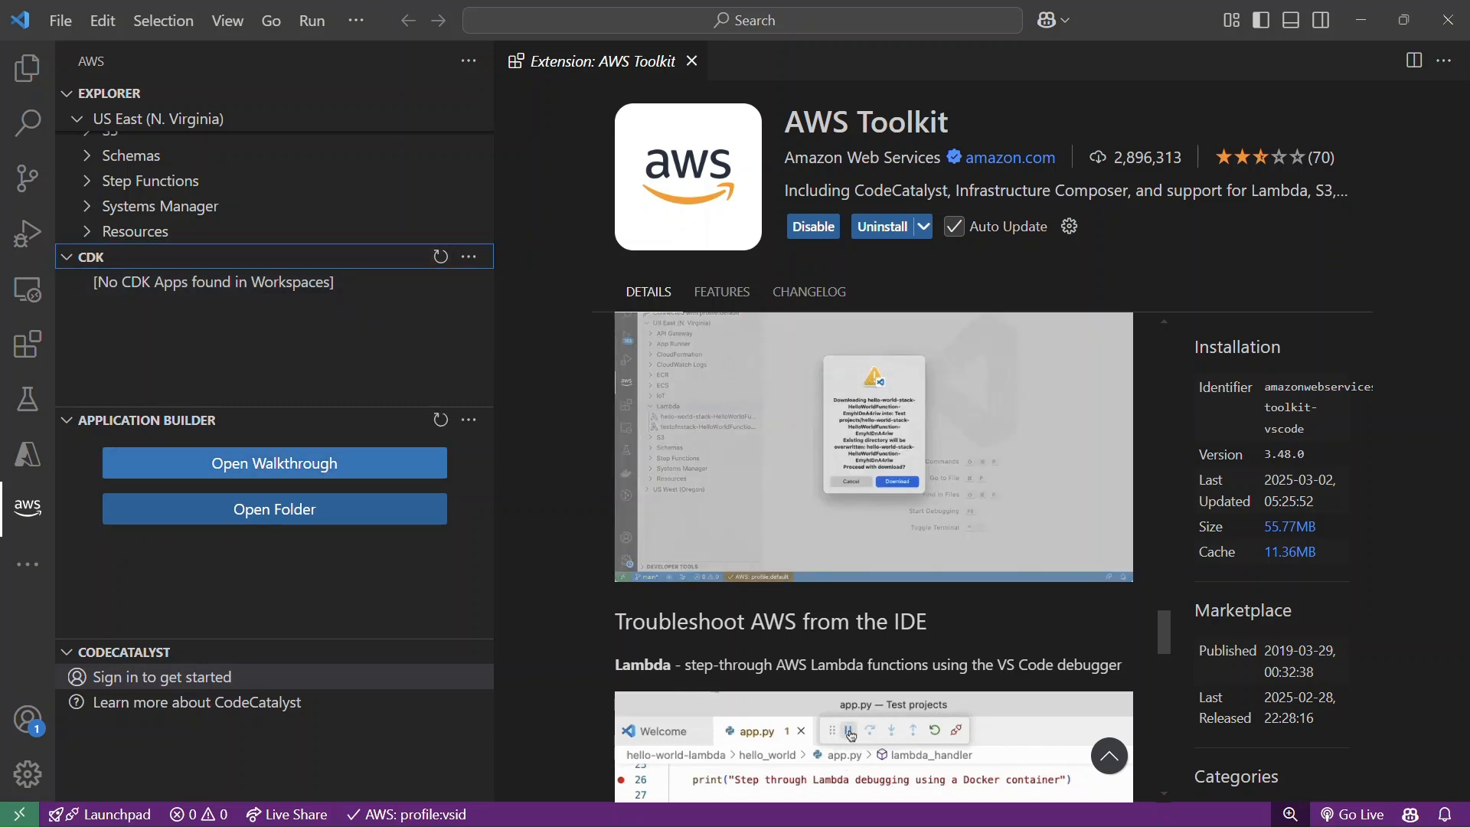
pyautogui.click(162, 677)
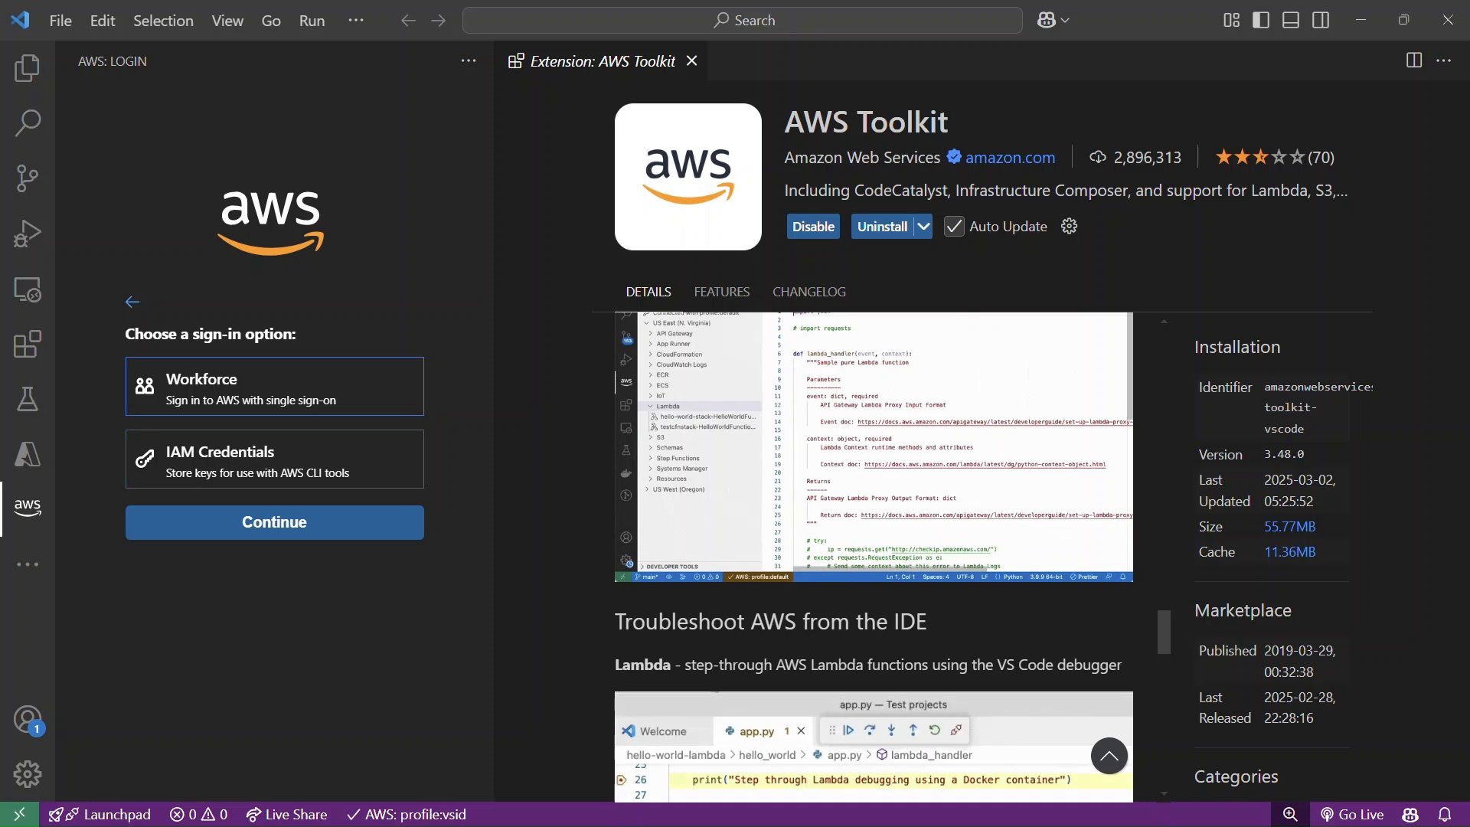
pyautogui.click(133, 302)
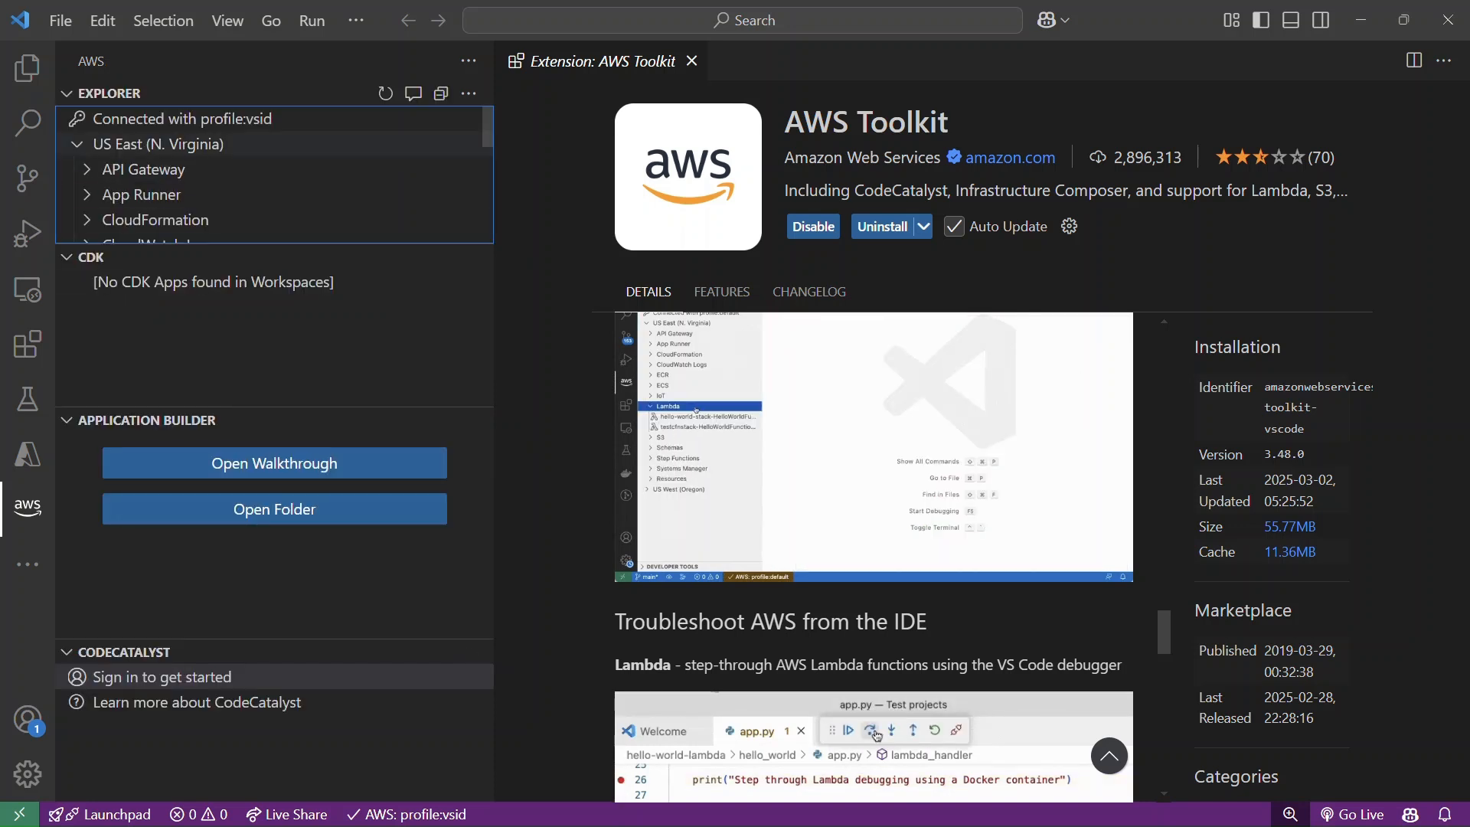
# Enlarge the AWS explorer and inspect the EC2 and Lambda resources under US East (N. Virginia), selecting ACA3function.
pyautogui.moveTo(260, 243); pyautogui.dragTo(260, 312)
pyautogui.scroll(-2, 260, 249)
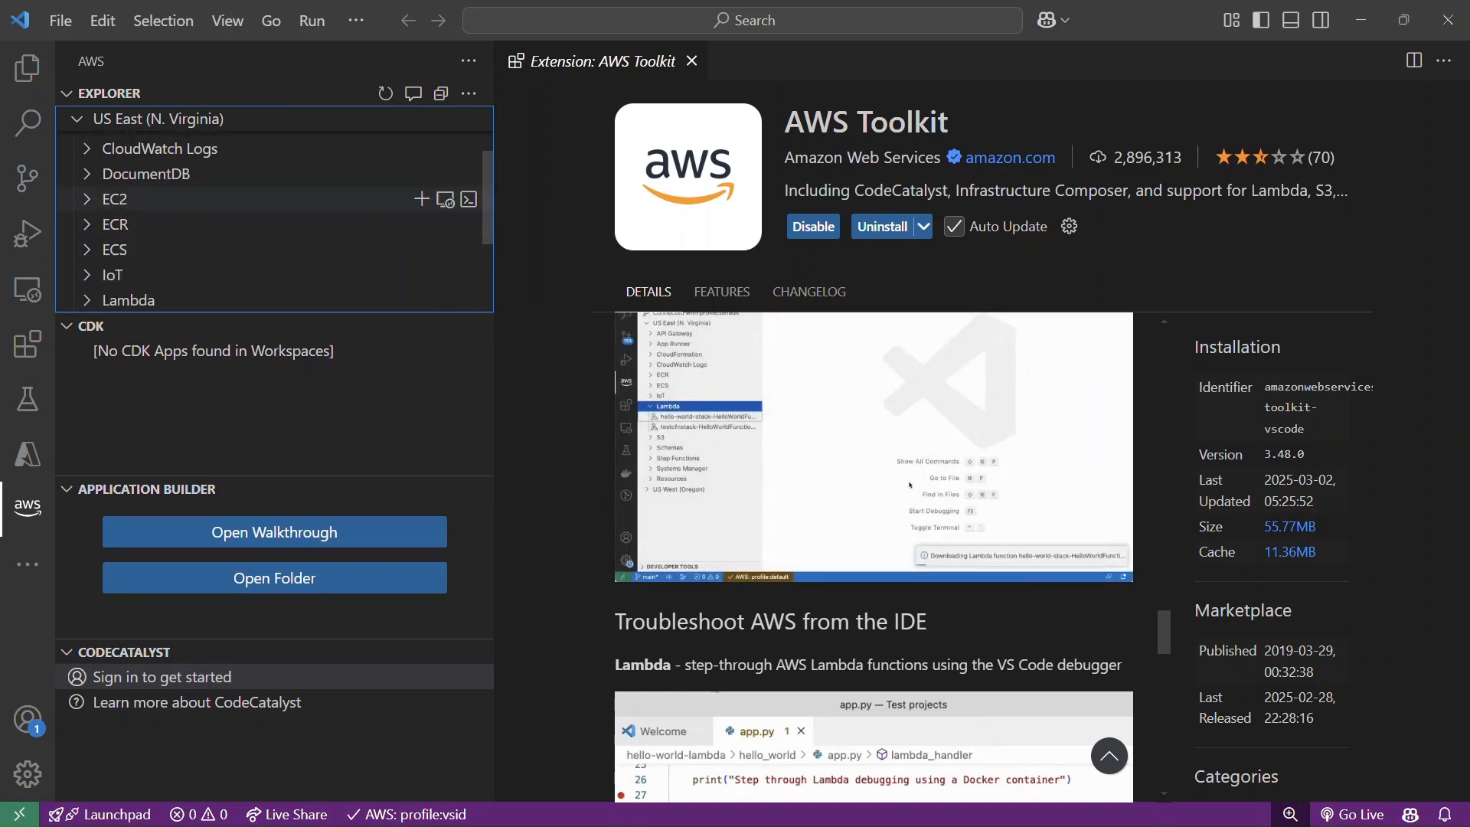
pyautogui.click(230, 199)
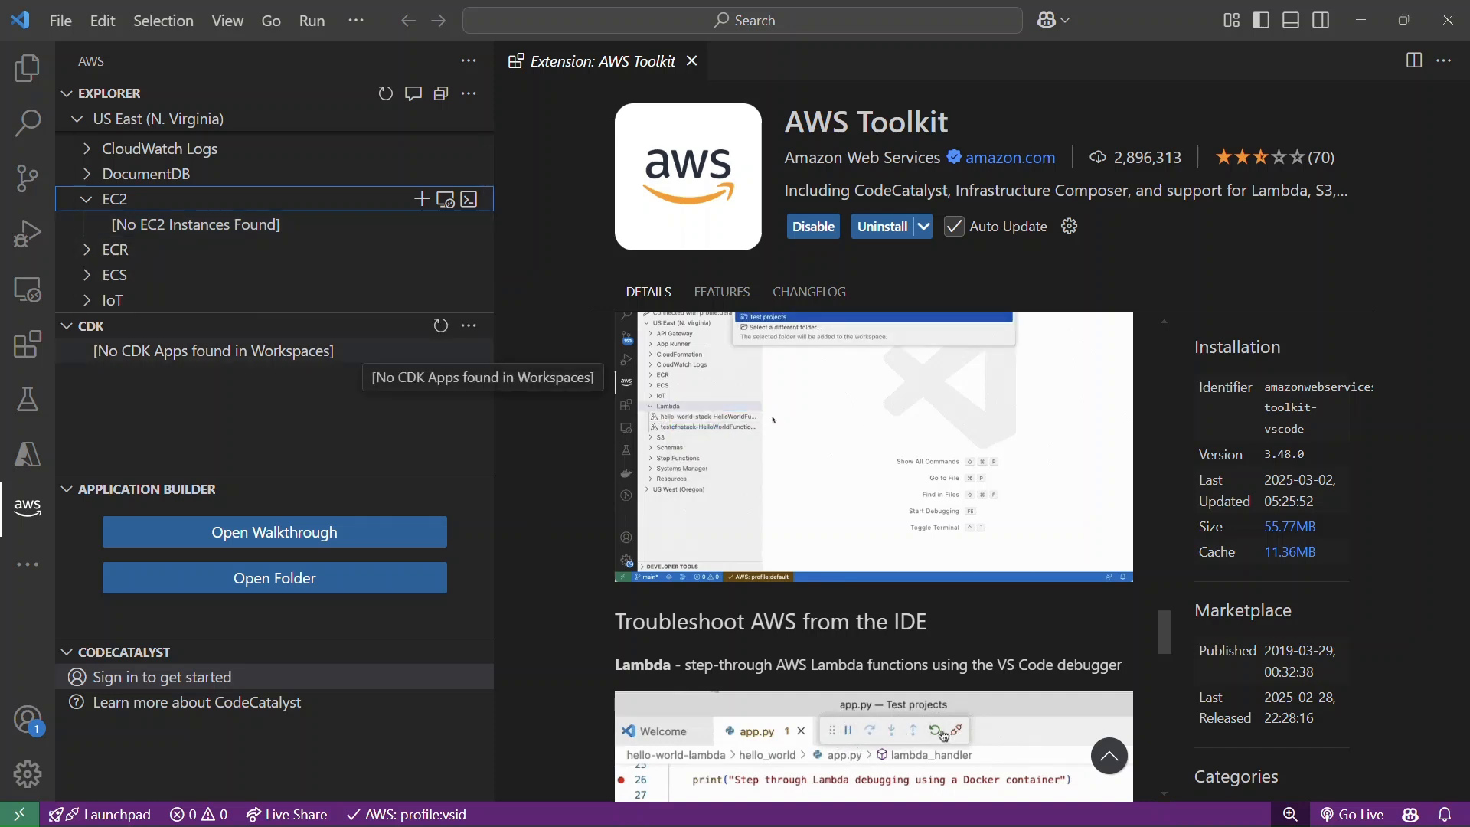
pyautogui.scroll(-3, 229, 239)
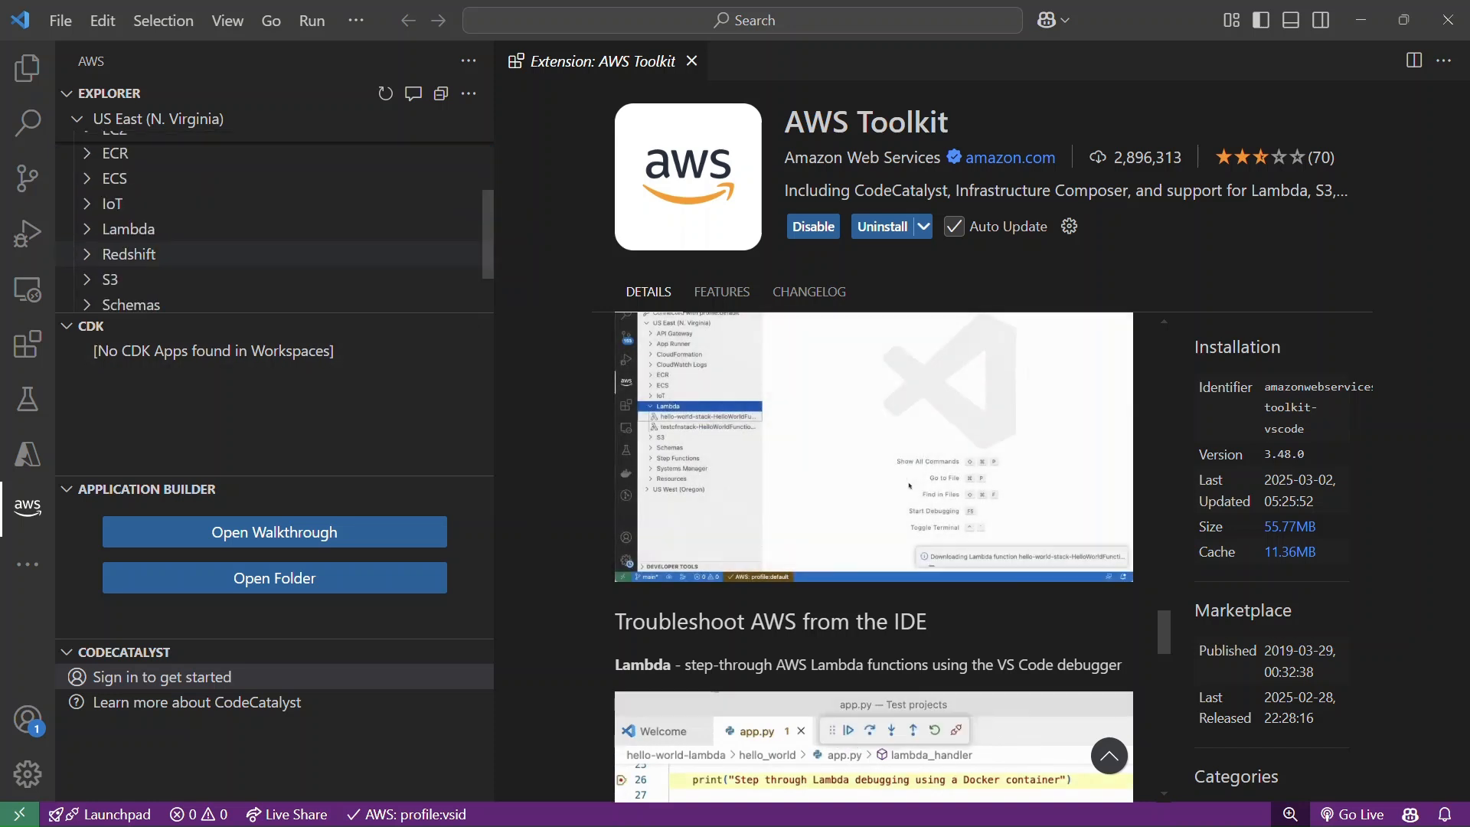
pyautogui.click(294, 229)
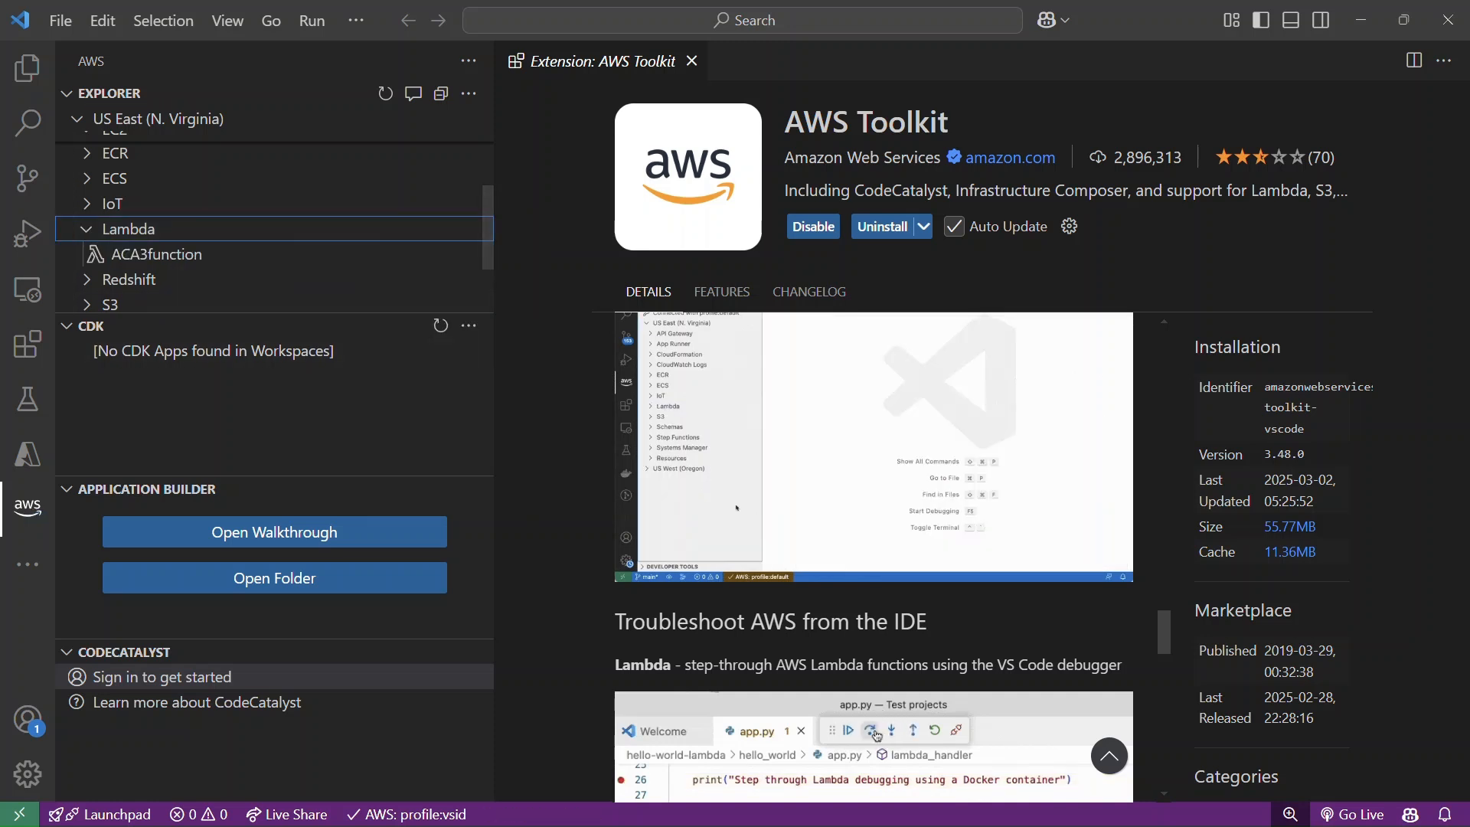
pyautogui.click(229, 253)
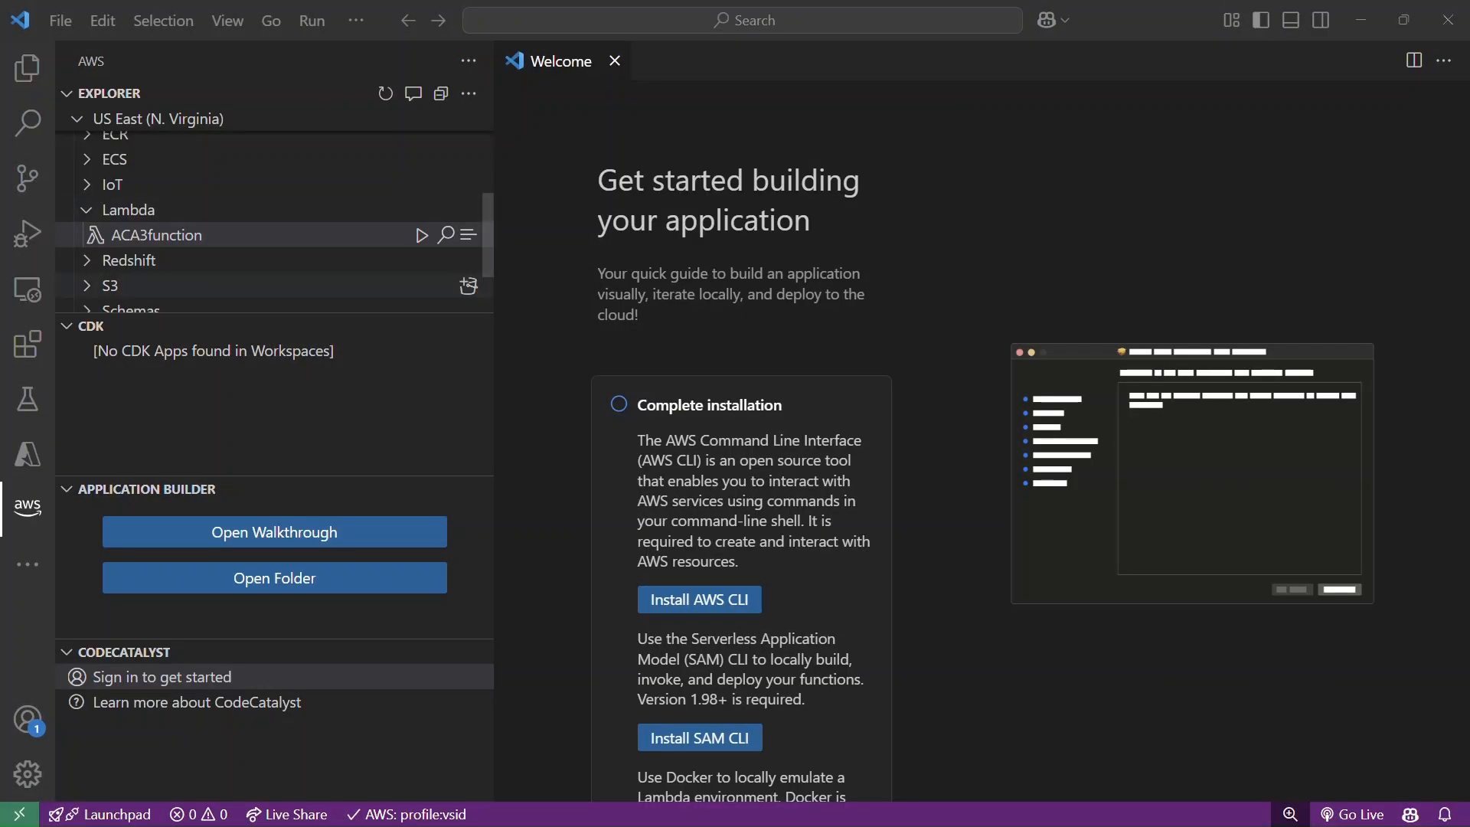
# Open the AWS Toolkit walkthrough, review its Complete installation section and start installing a local copy of the AWS CLI.
pyautogui.scroll(-2, 276, 234)
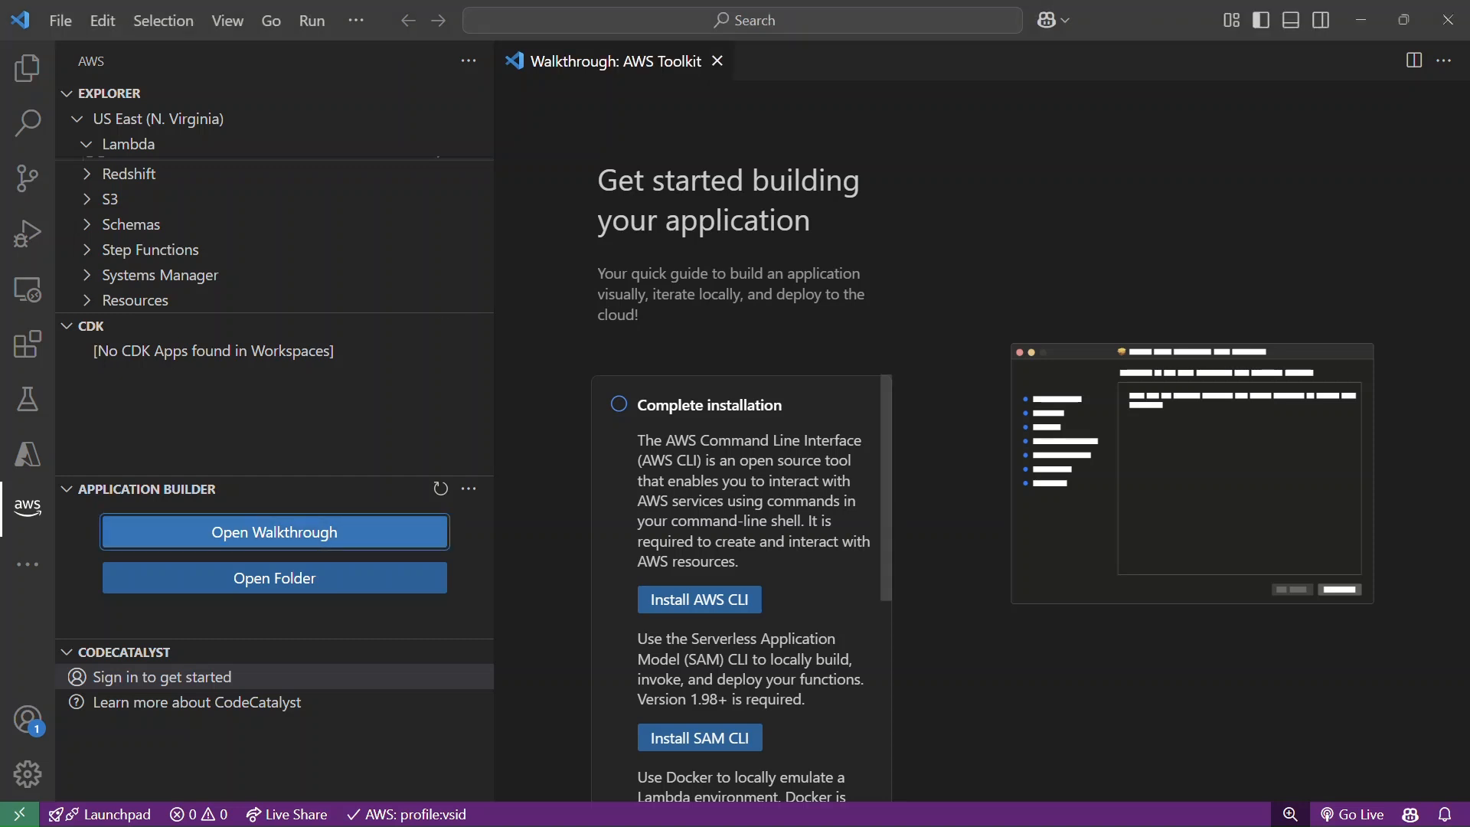
pyautogui.scroll(-1, 741, 588)
pyautogui.scroll(1, 742, 588)
pyautogui.scroll(-1, 741, 588)
pyautogui.scroll(1, 741, 588)
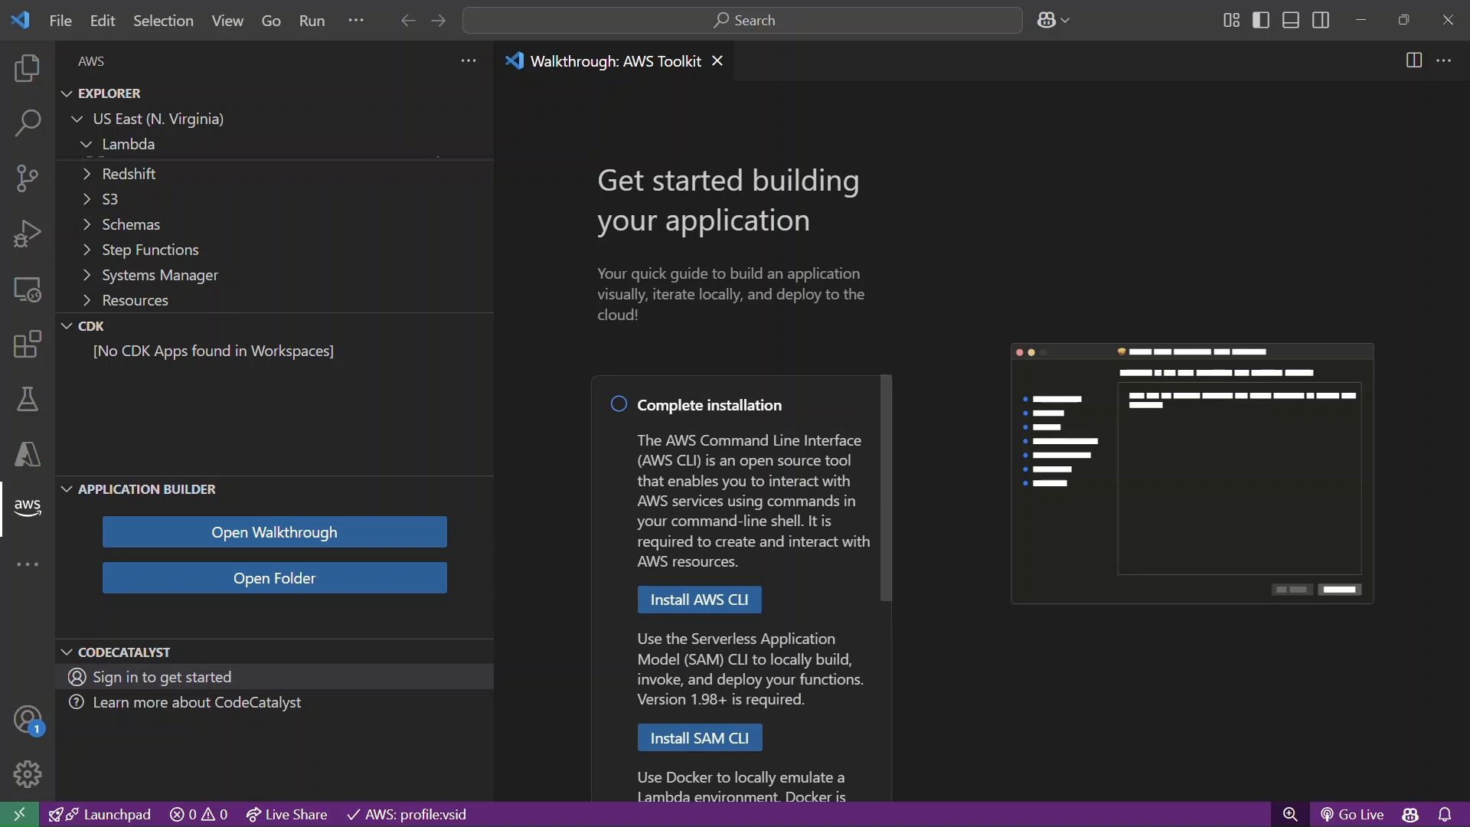
pyautogui.click(699, 599)
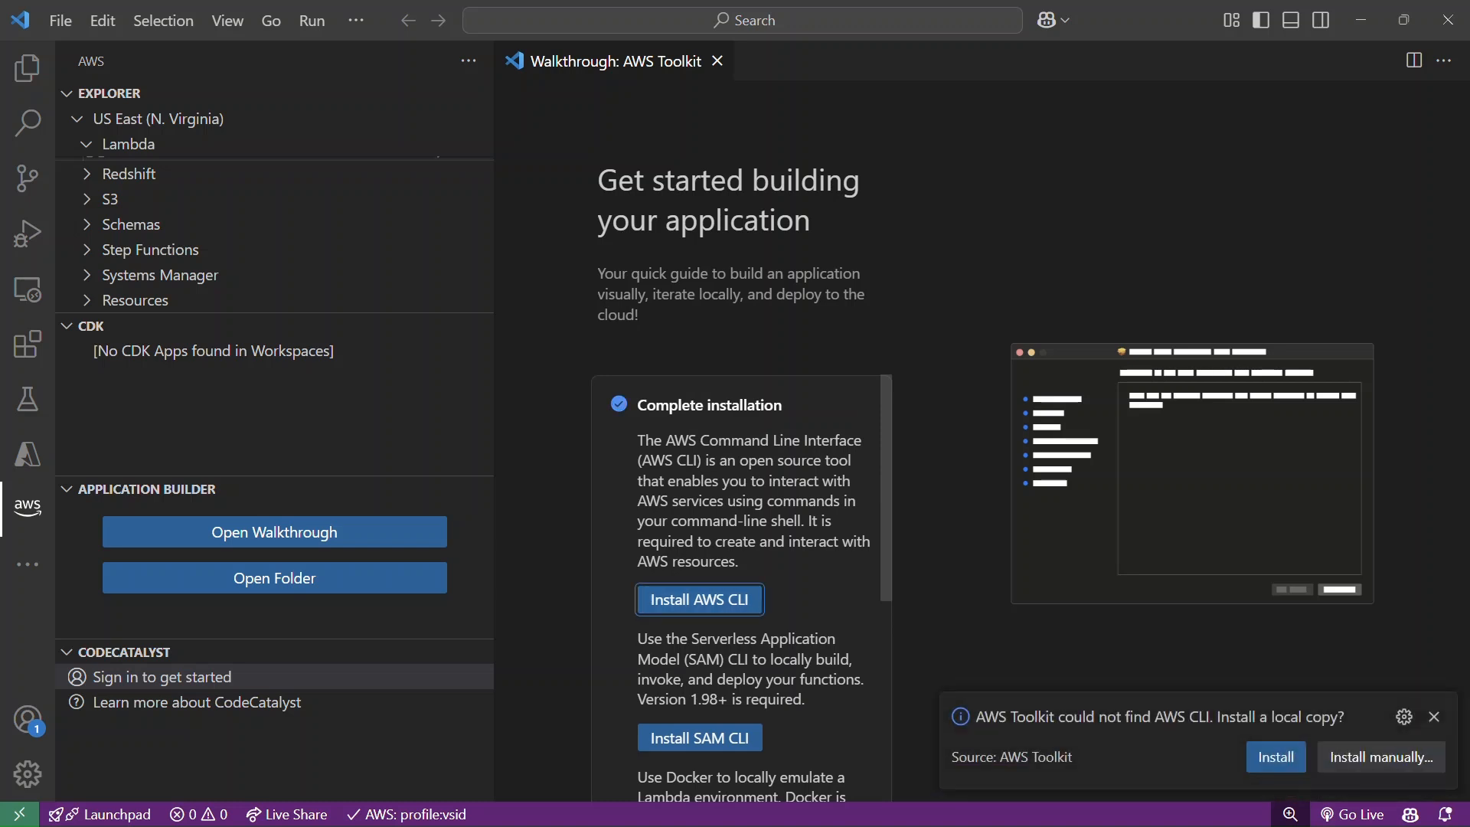
pyautogui.click(1276, 756)
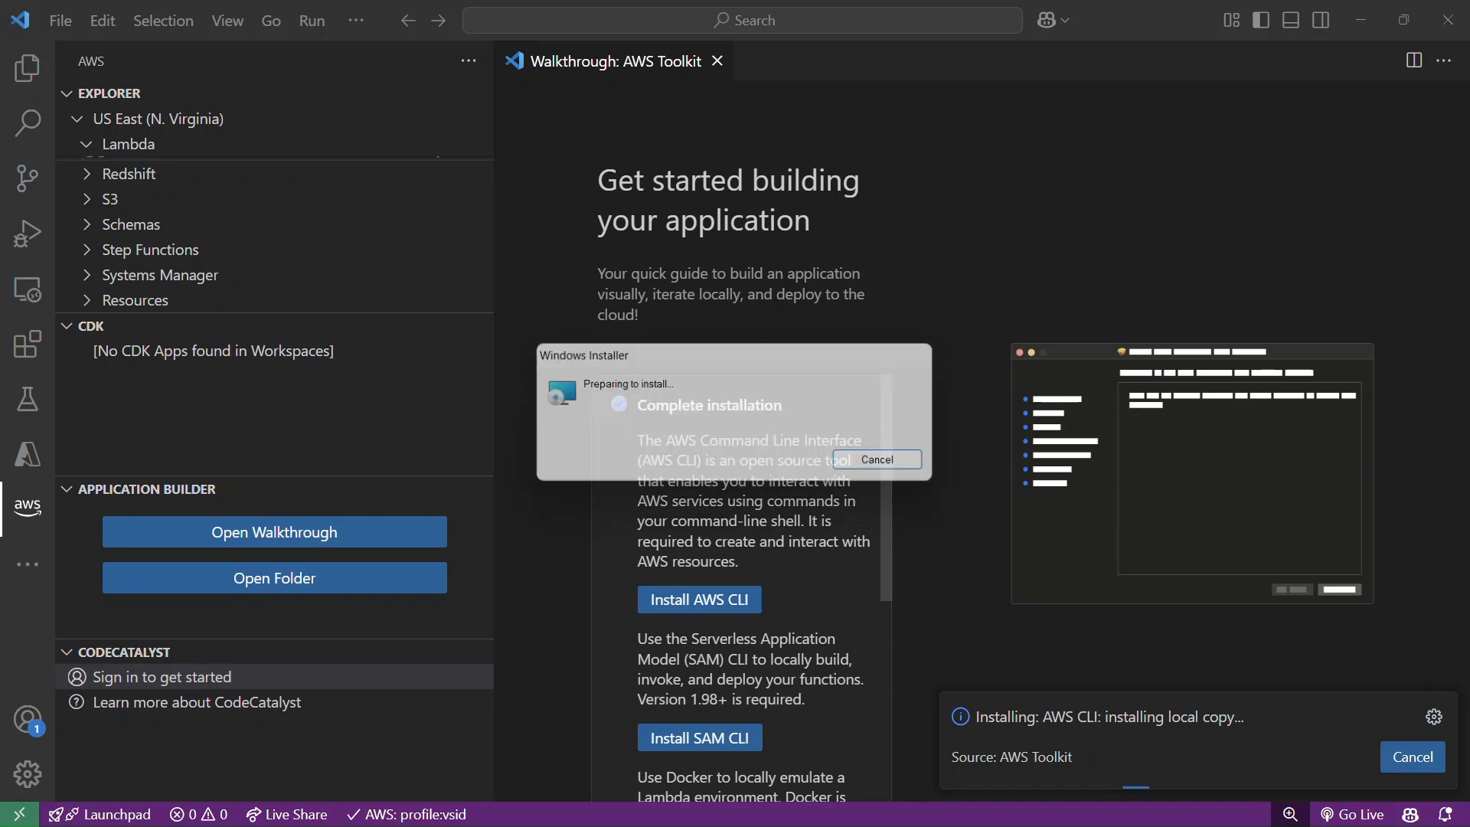
# Accept the license agreement and run the AWS Command Line Interface v2 setup through to the end with its default options.
pyautogui.press('Return')
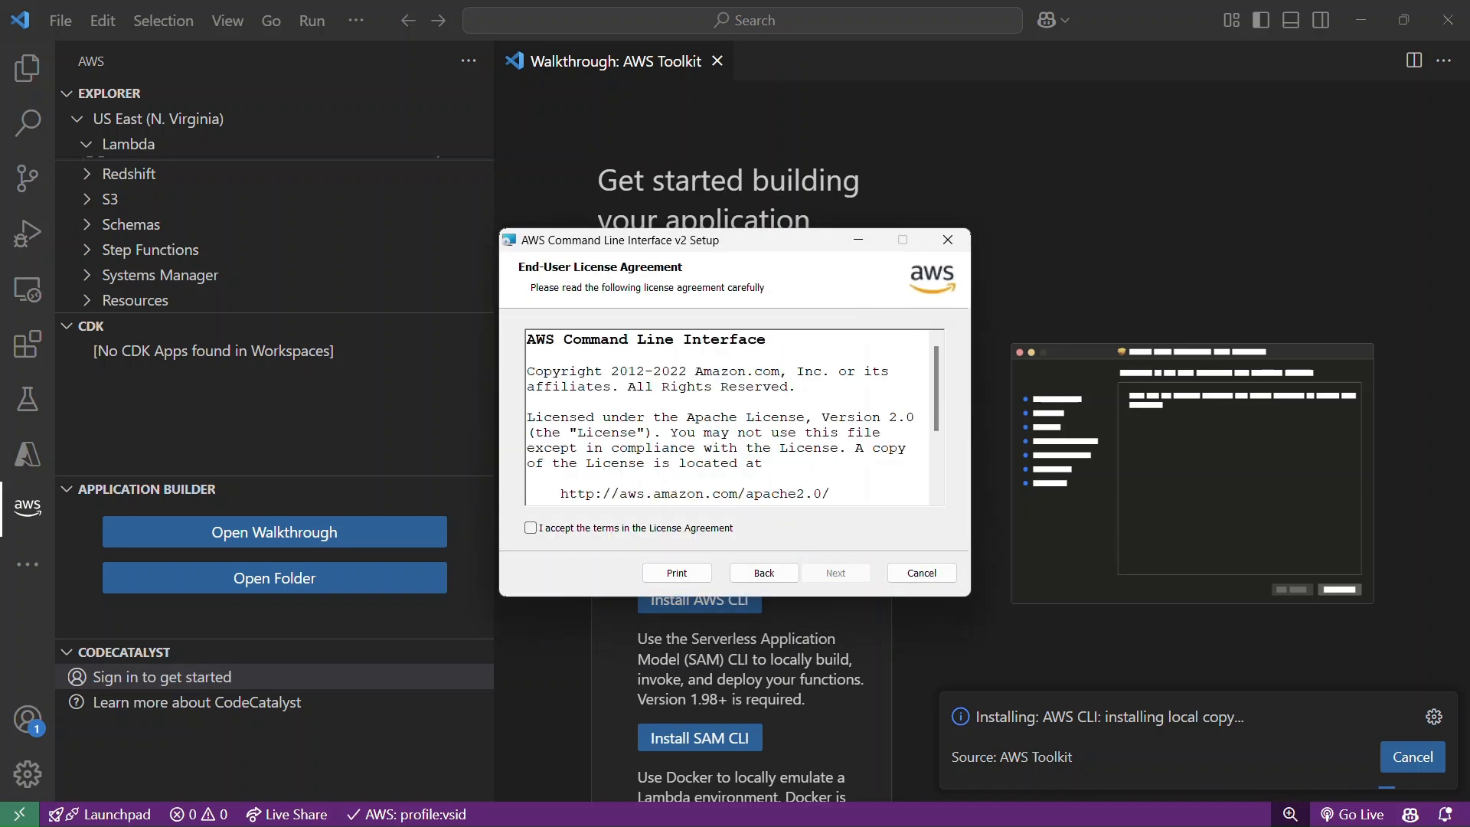
pyautogui.click(531, 528)
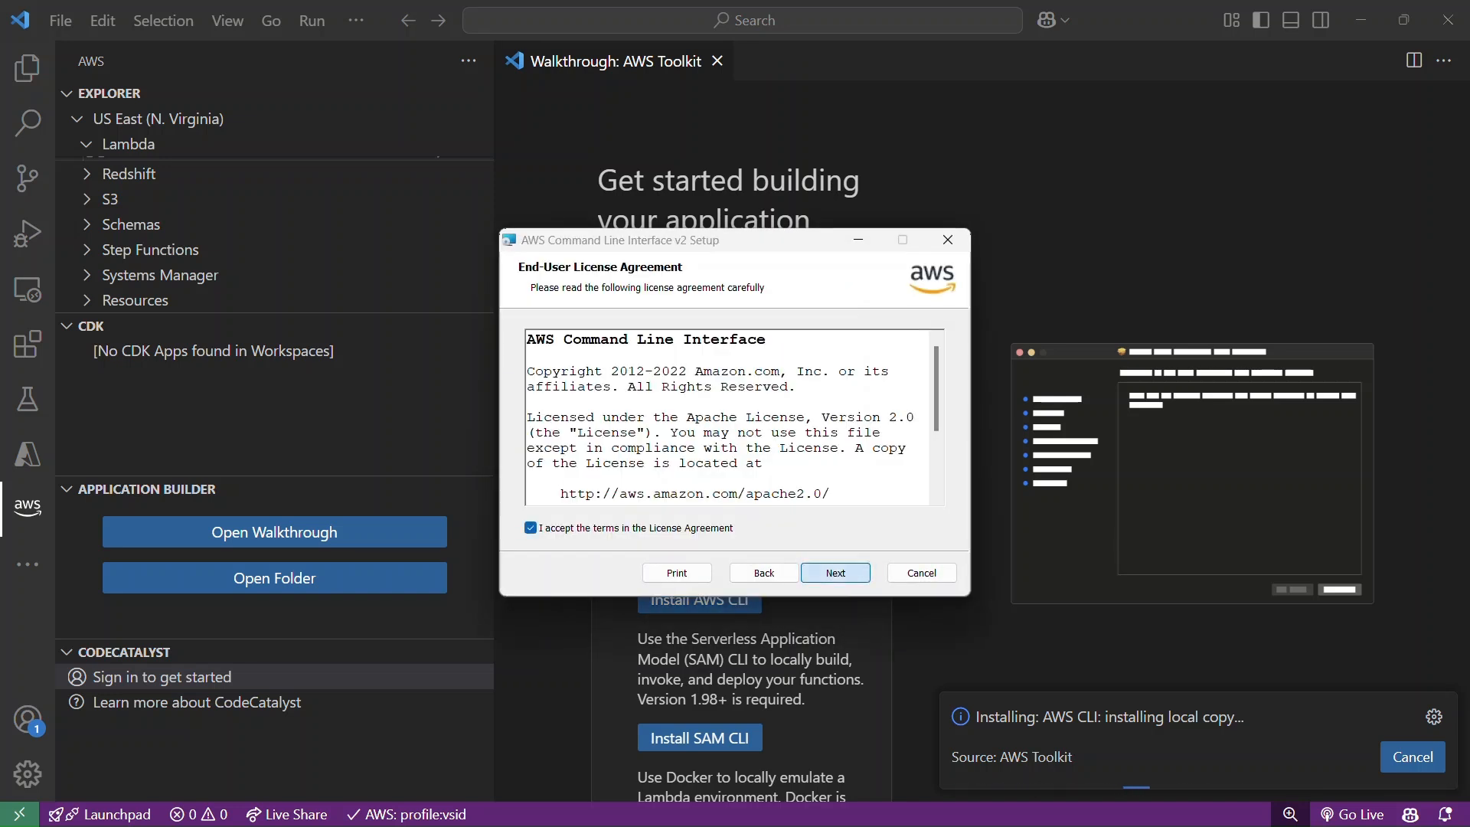
pyautogui.click(836, 573)
pyautogui.press('Return')
pyautogui.press('Return')
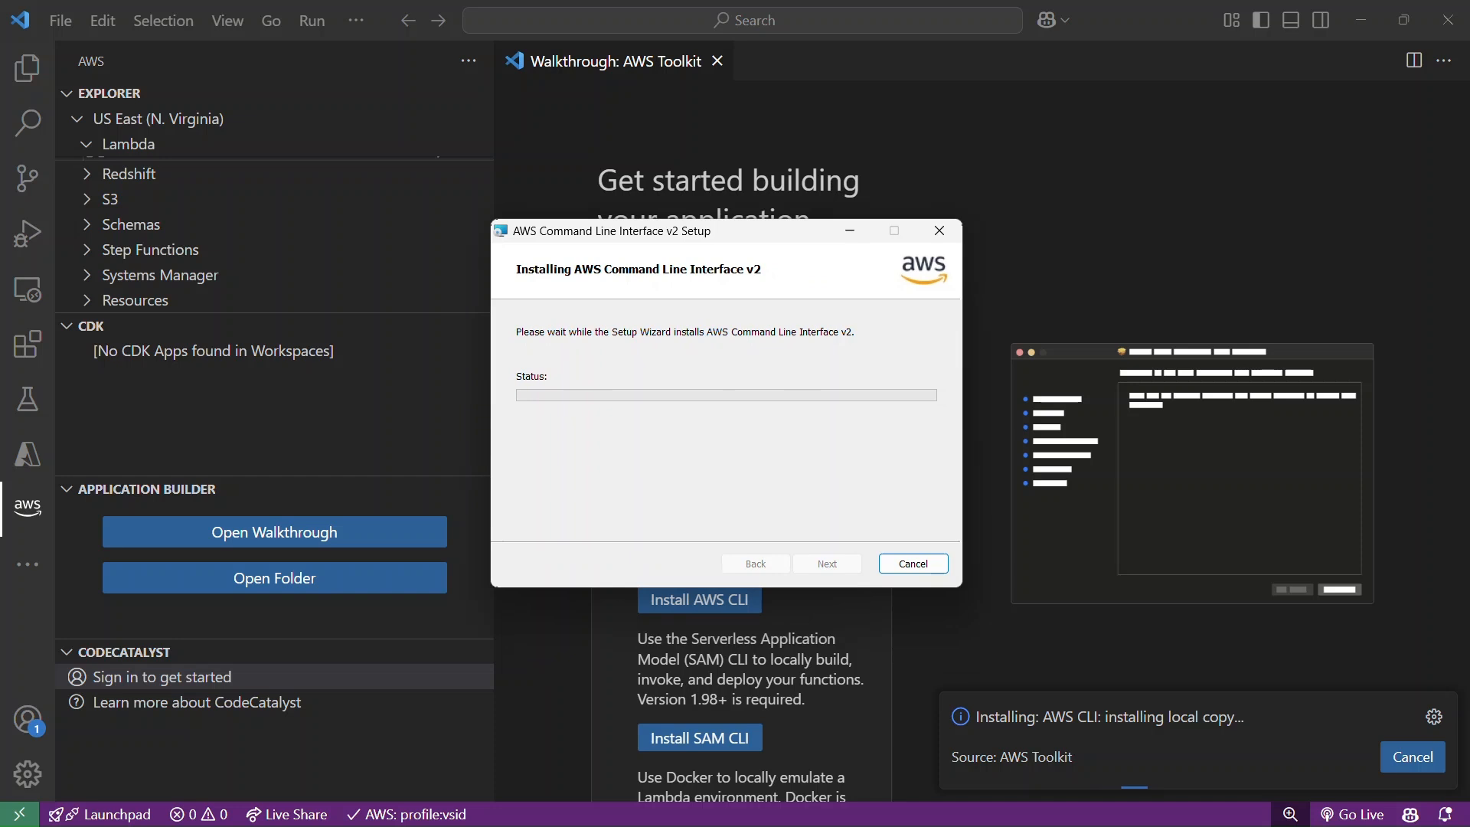
pyautogui.scroll(-4, 741, 589)
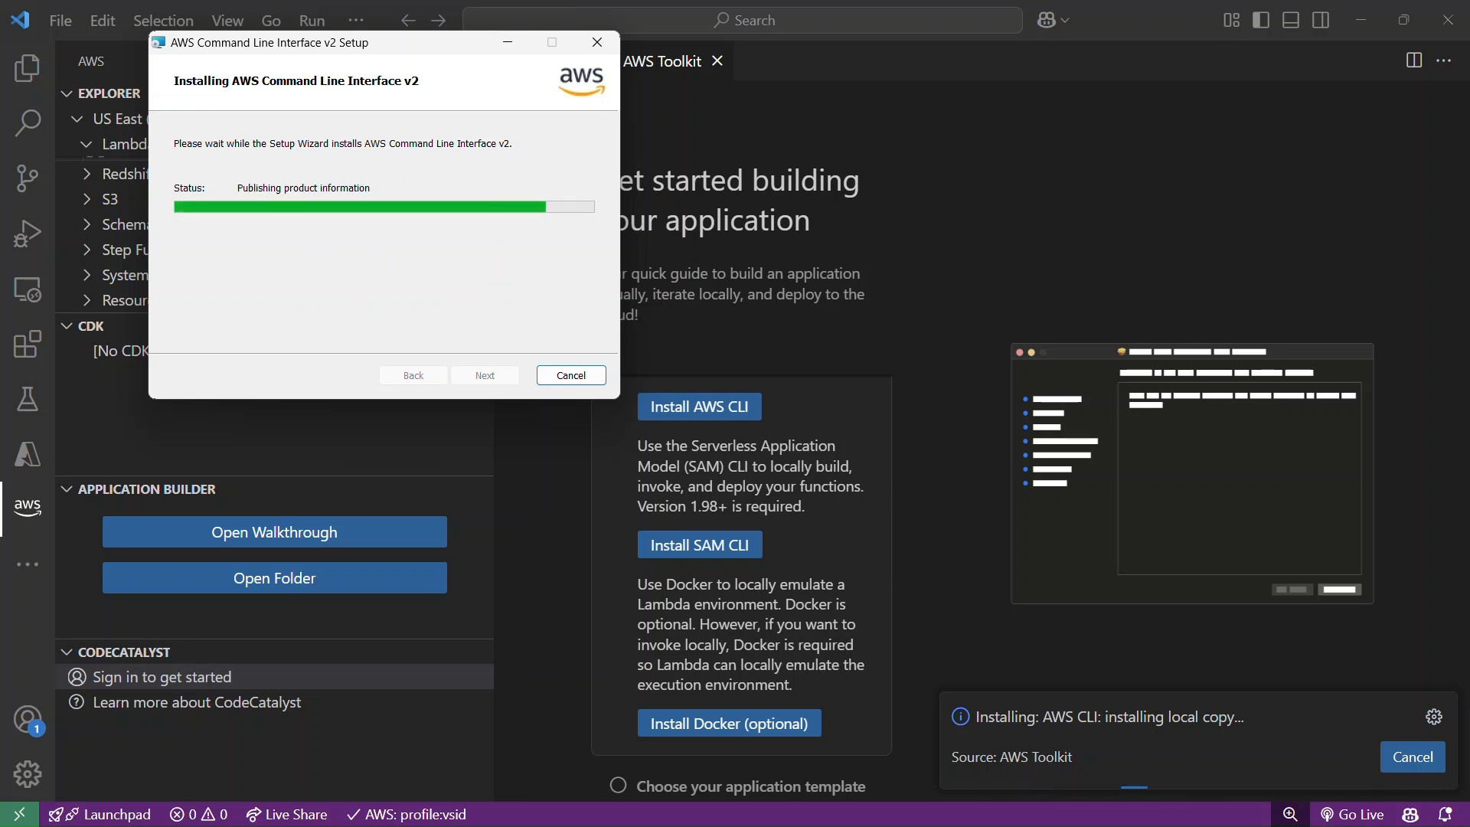
pyautogui.press('Return')
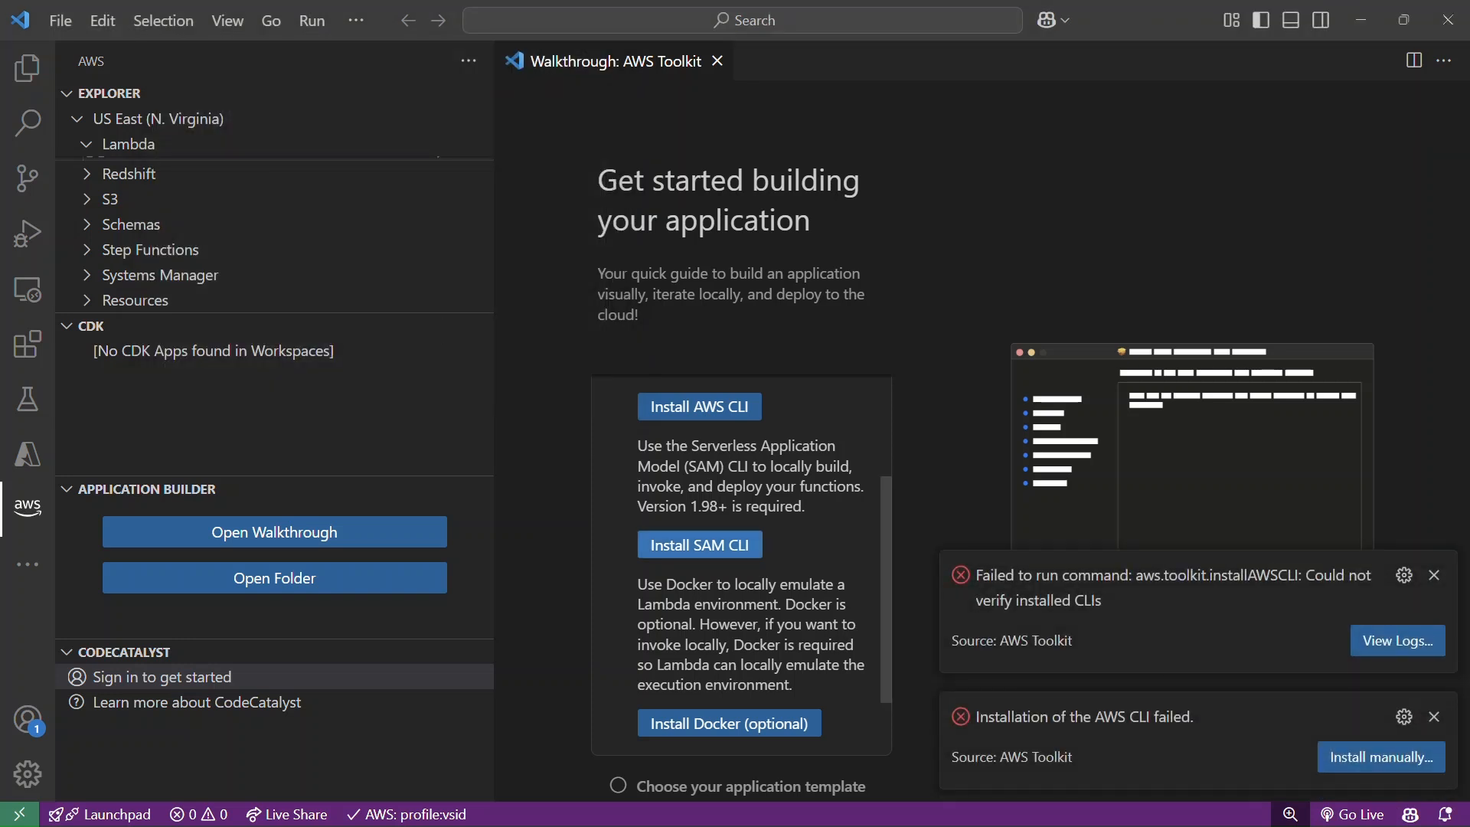
# Start installing a local copy of the AWS SAM CLI and request the manual installation page for the AWS CLI.
pyautogui.click(700, 545)
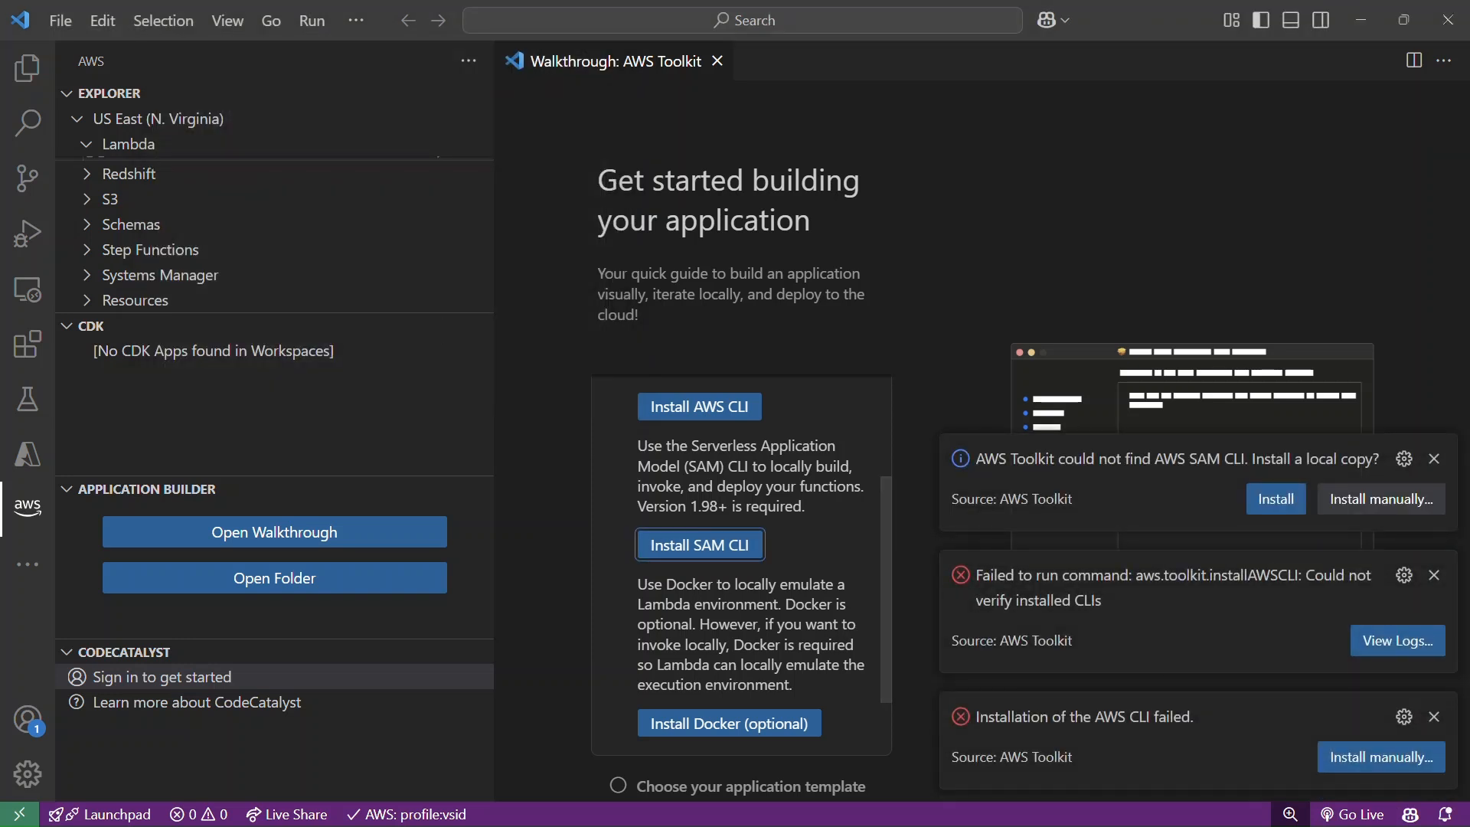
pyautogui.click(1276, 499)
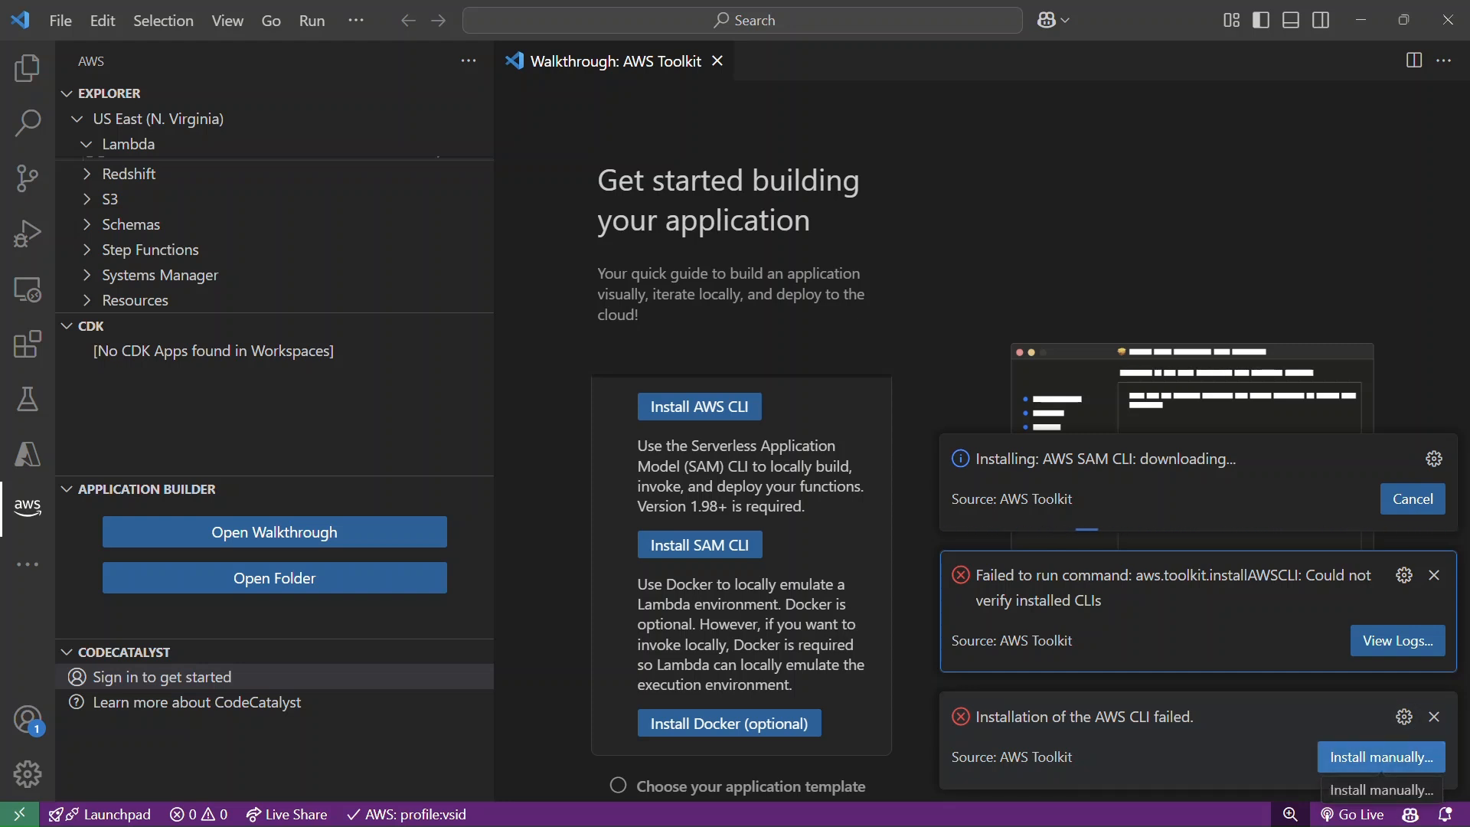
pyautogui.click(1382, 756)
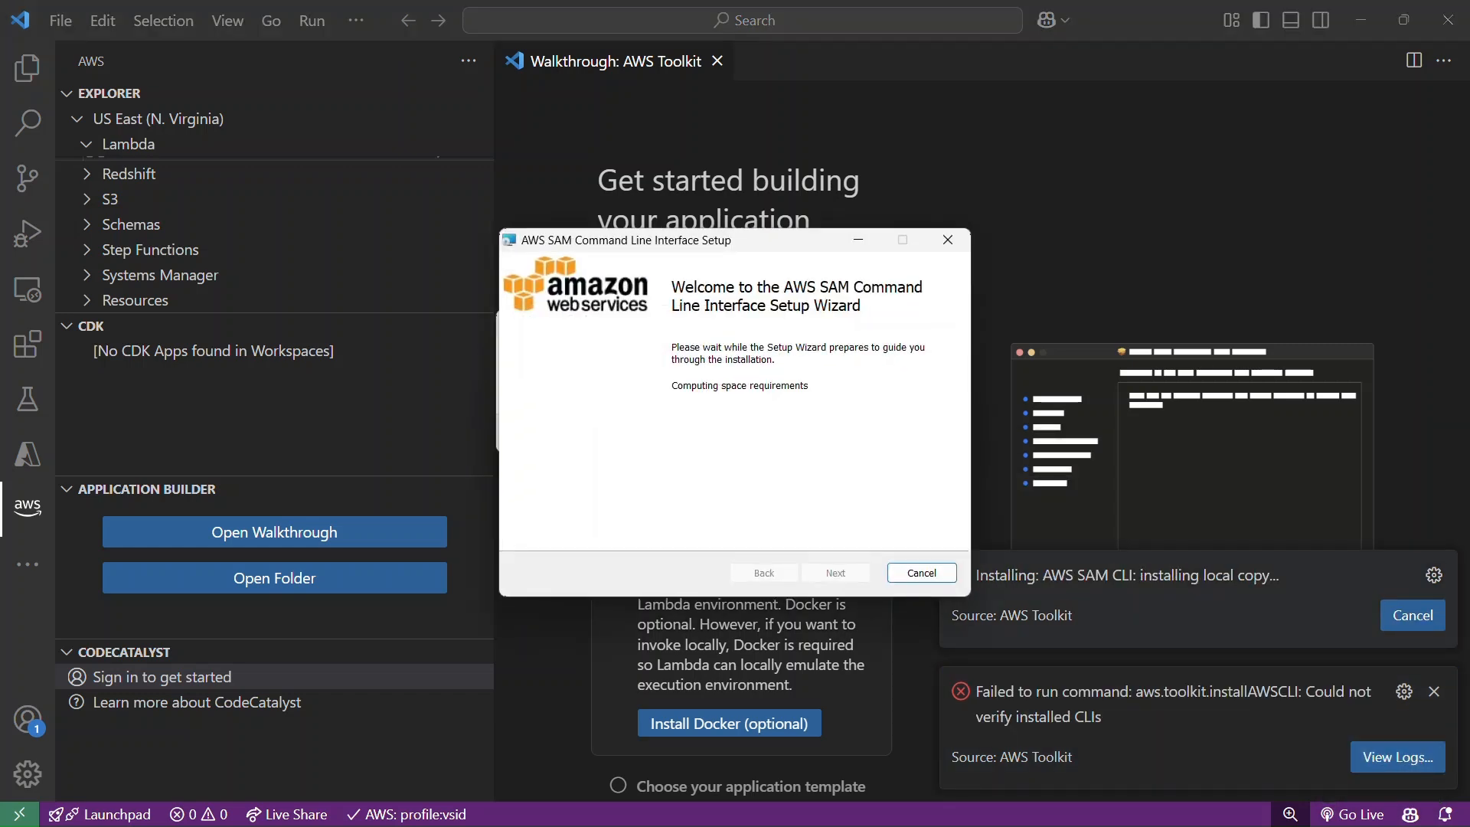
# Move the AWS SAM Command Line Interface setup aside, accept its license agreement and run the installation with default options.
pyautogui.moveTo(735, 240); pyautogui.dragTo(372, 123)
pyautogui.click(472, 456)
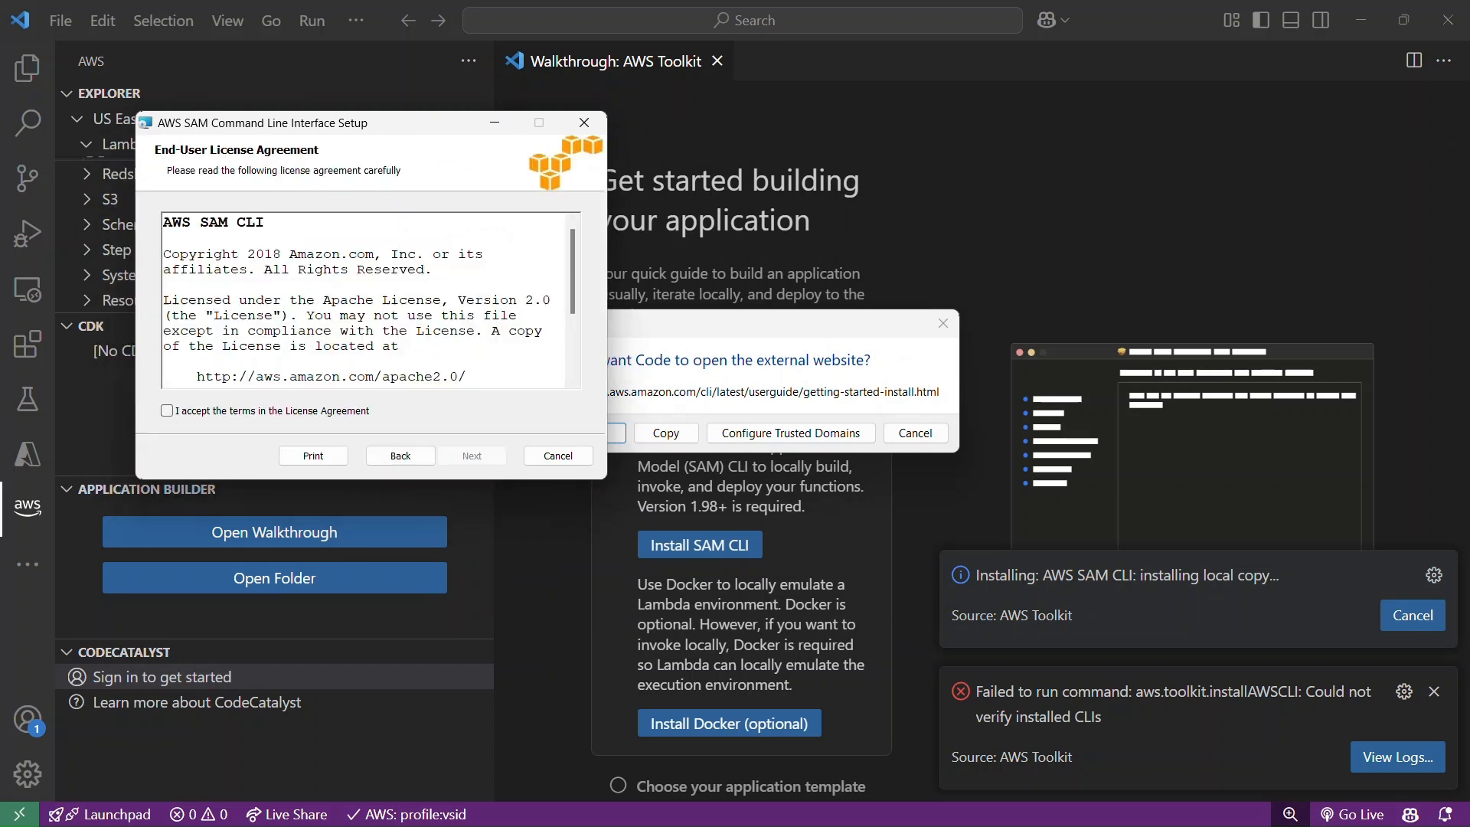
pyautogui.click(167, 410)
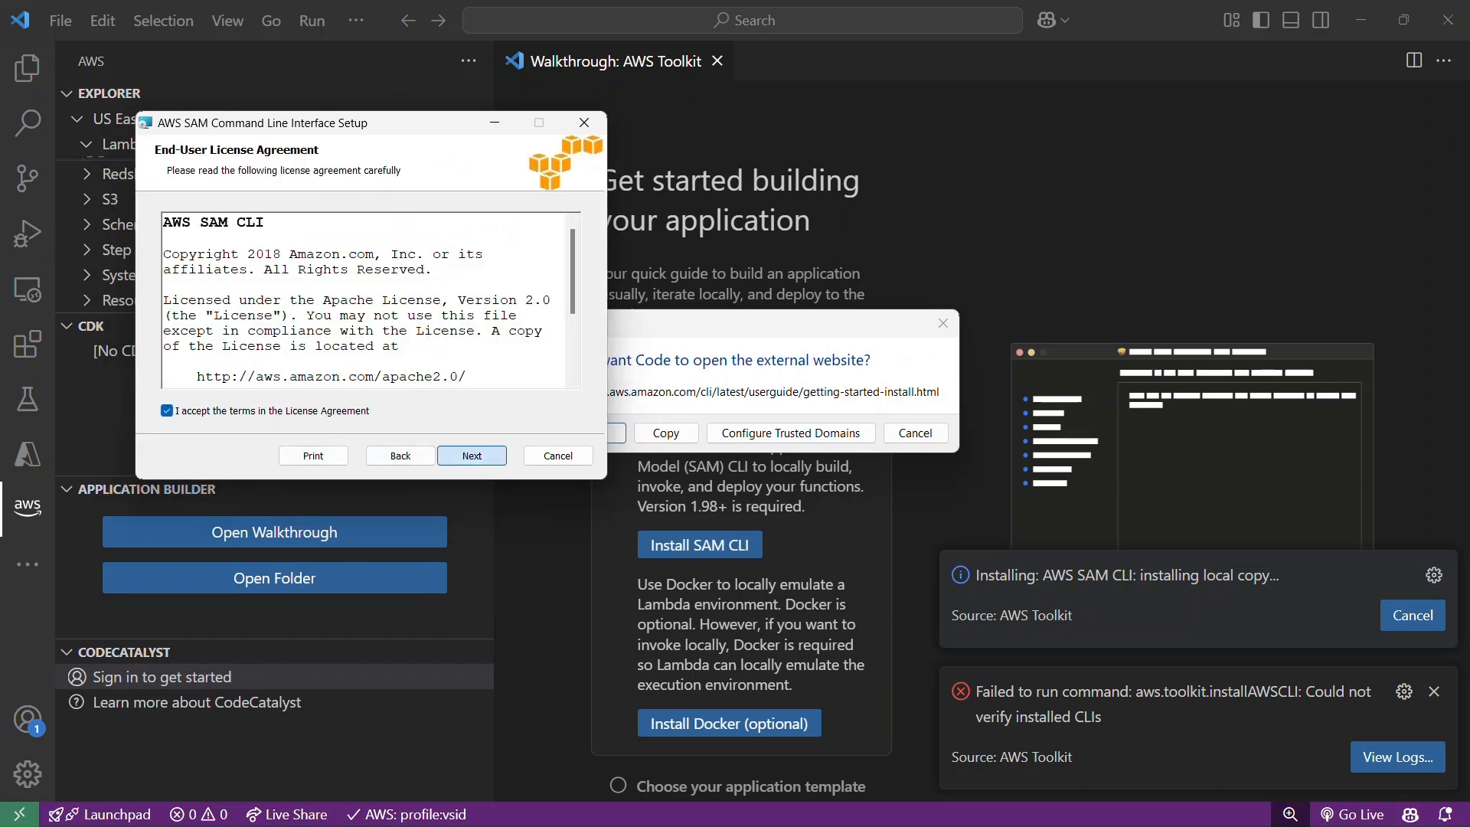
pyautogui.click(472, 456)
pyautogui.click(472, 456)
pyautogui.click(472, 456)
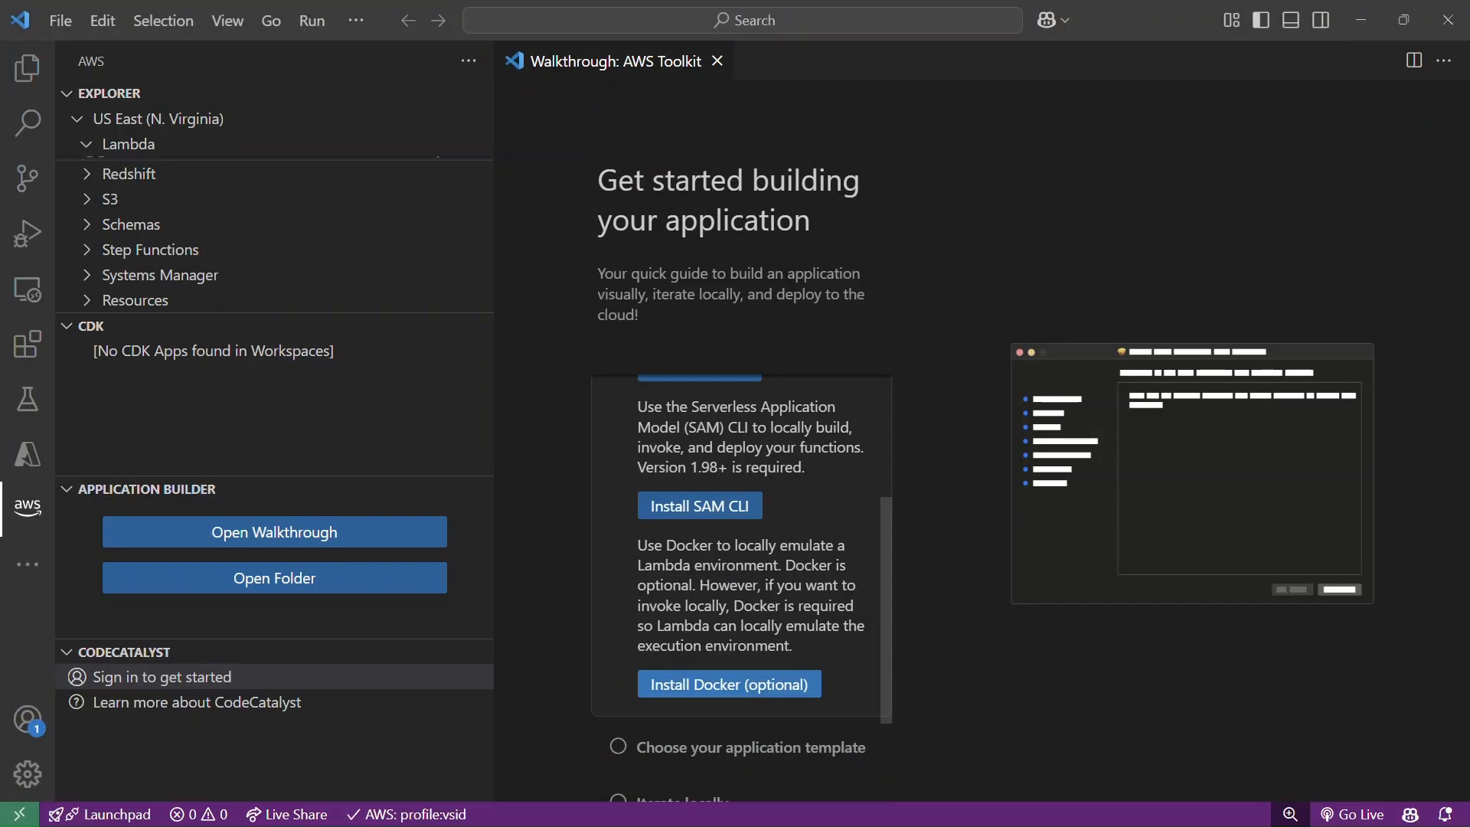
# Check the Docker, SAM CLI and AWS CLI installations by running each of their install actions from the walkthrough.
pyautogui.click(729, 684)
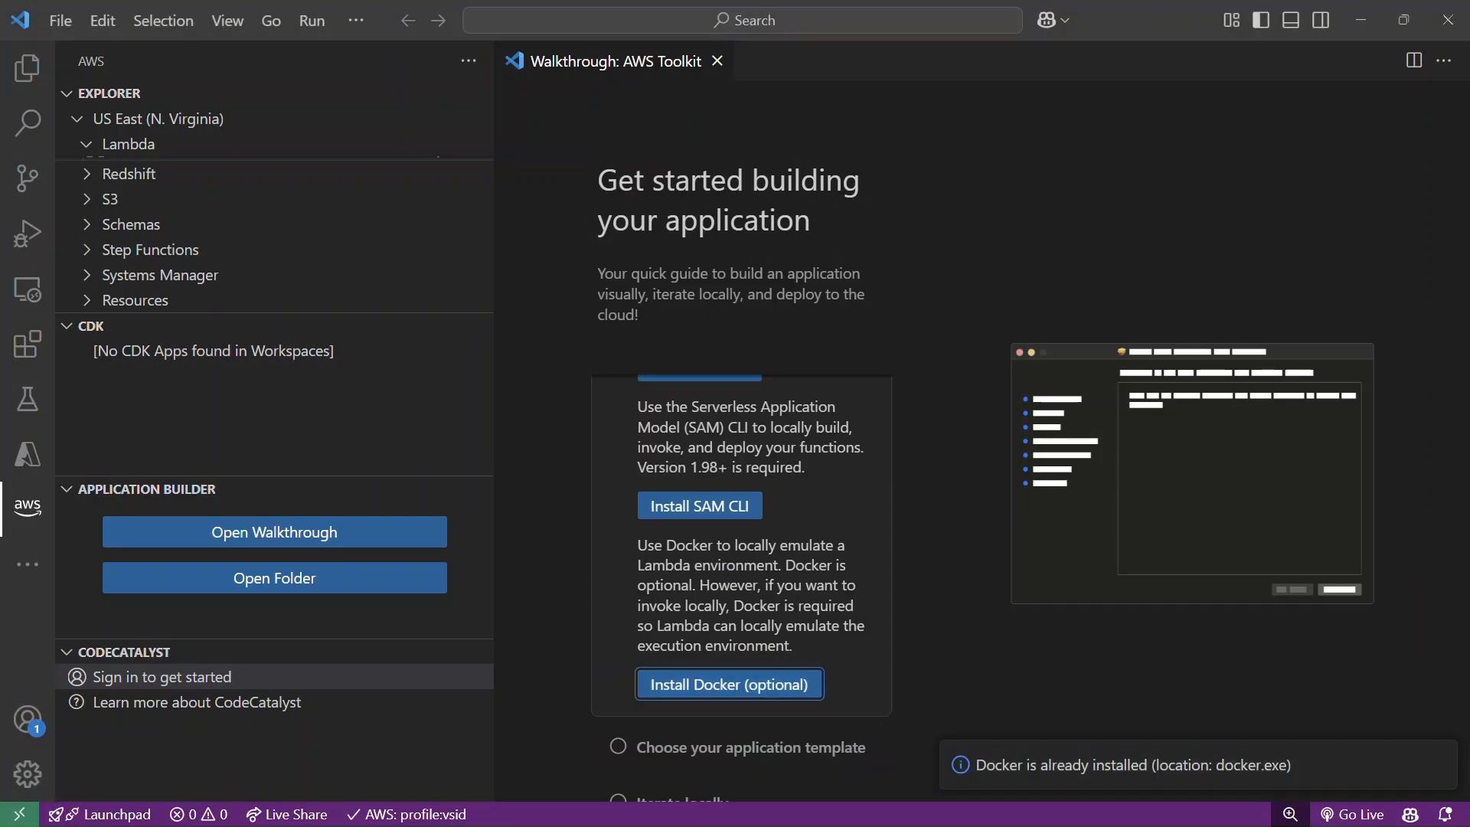
pyautogui.click(700, 506)
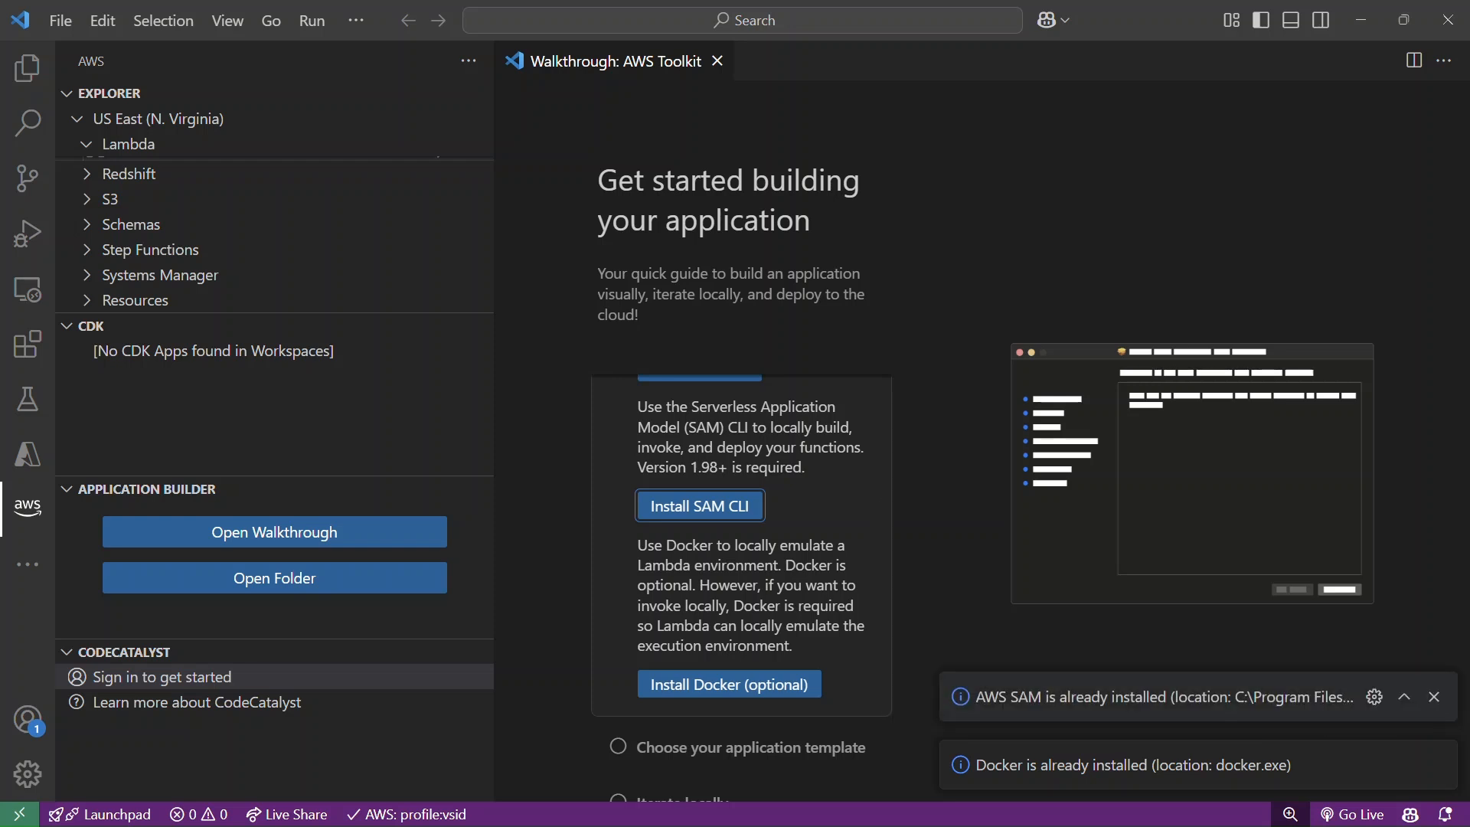
pyautogui.scroll(1, 742, 588)
pyautogui.click(699, 416)
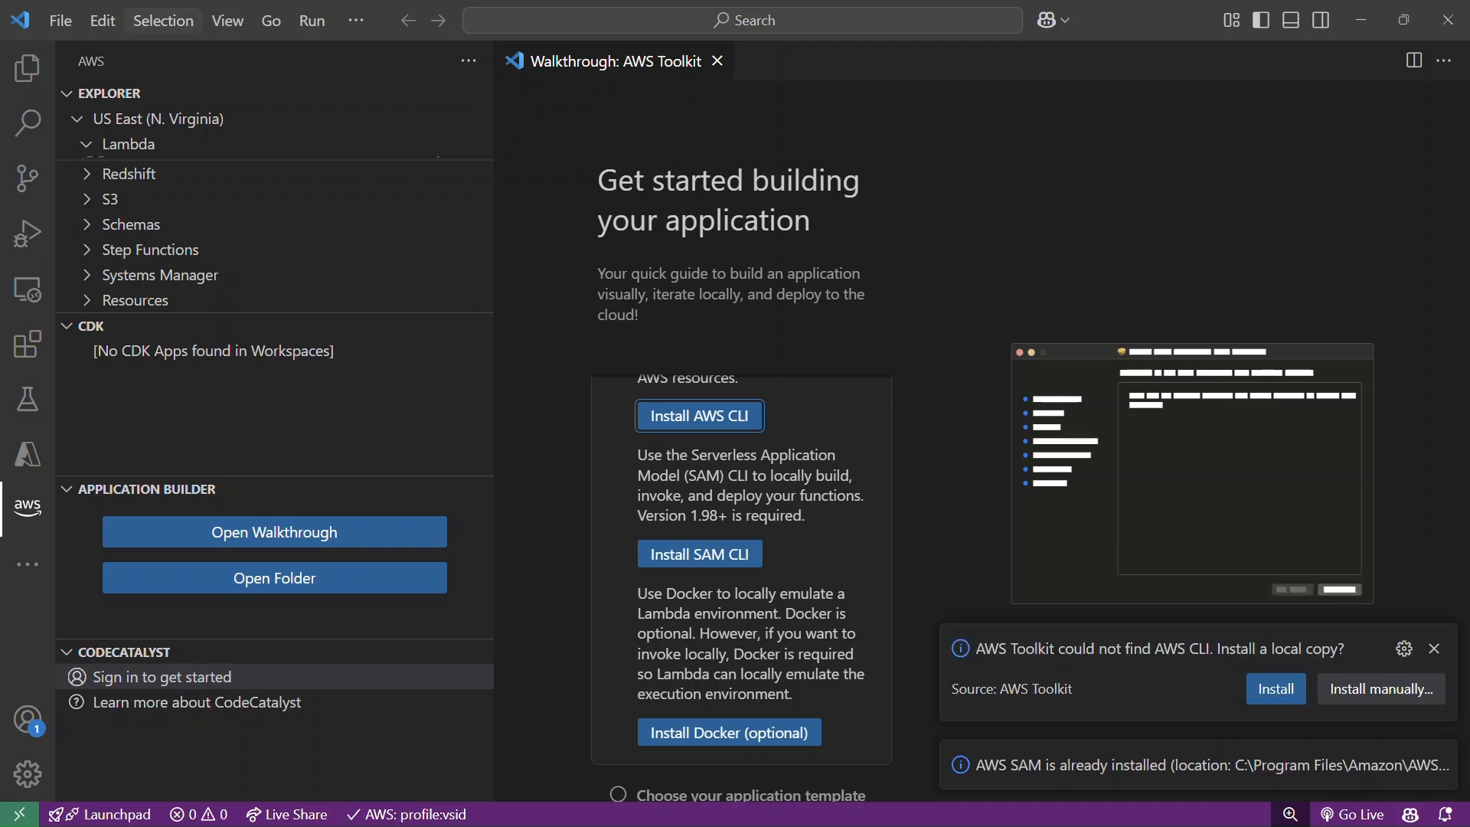
# Open the integrated terminal and run "aws --version" twice to check the AWS CLI.
pyautogui.click(228, 21)
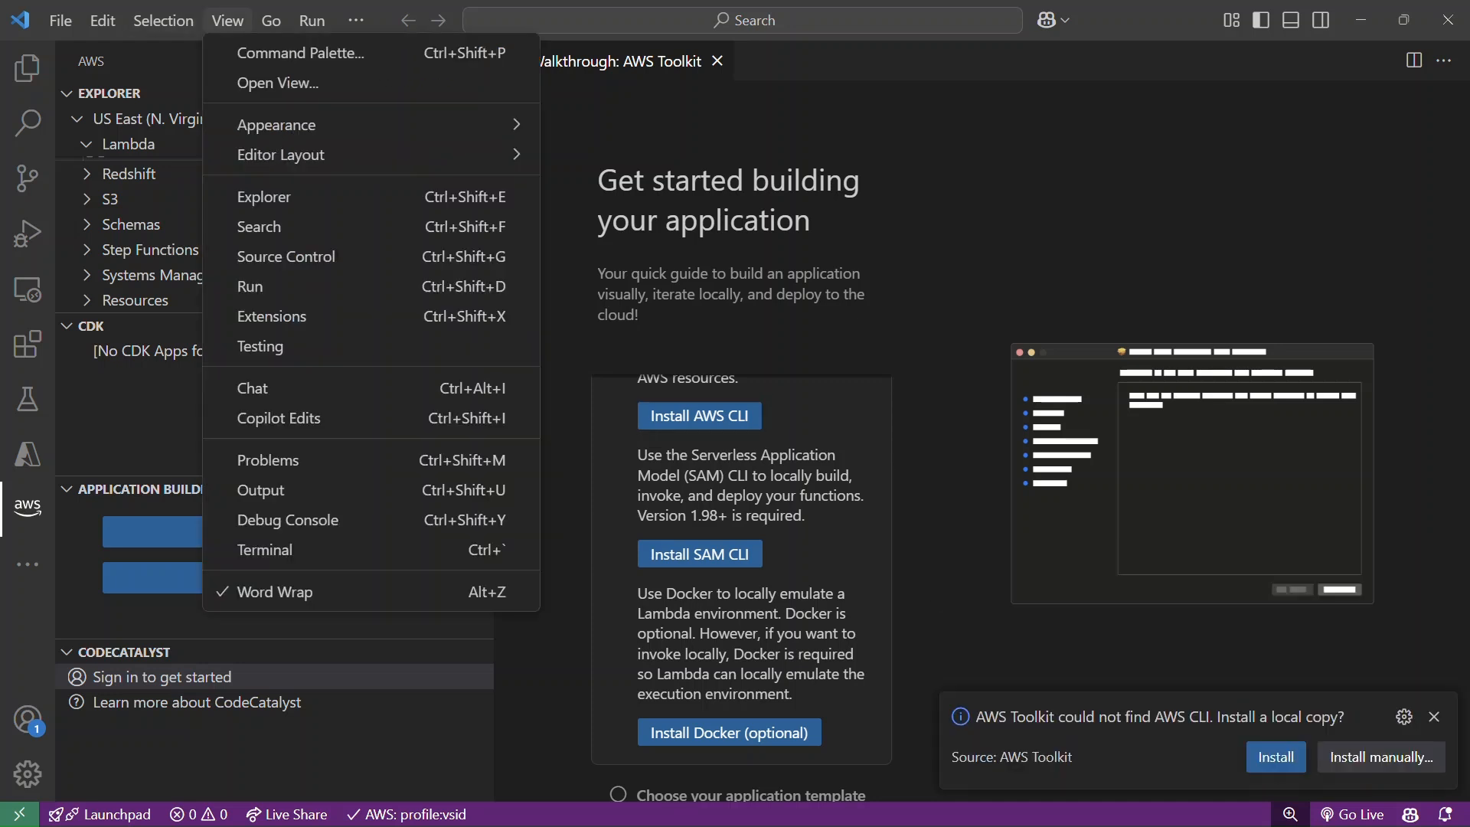
pyautogui.click(276, 549)
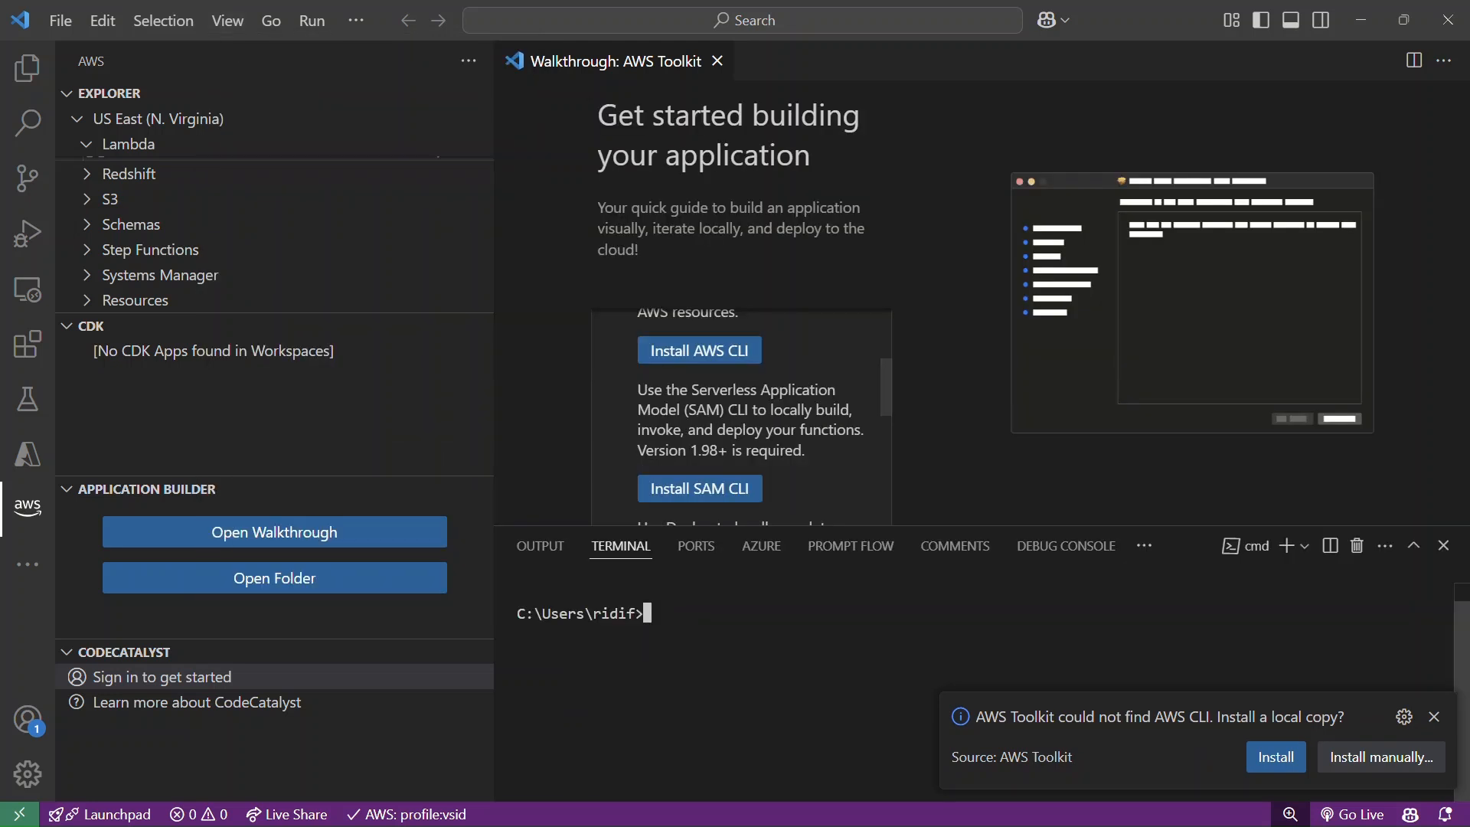
pyautogui.write('aws')
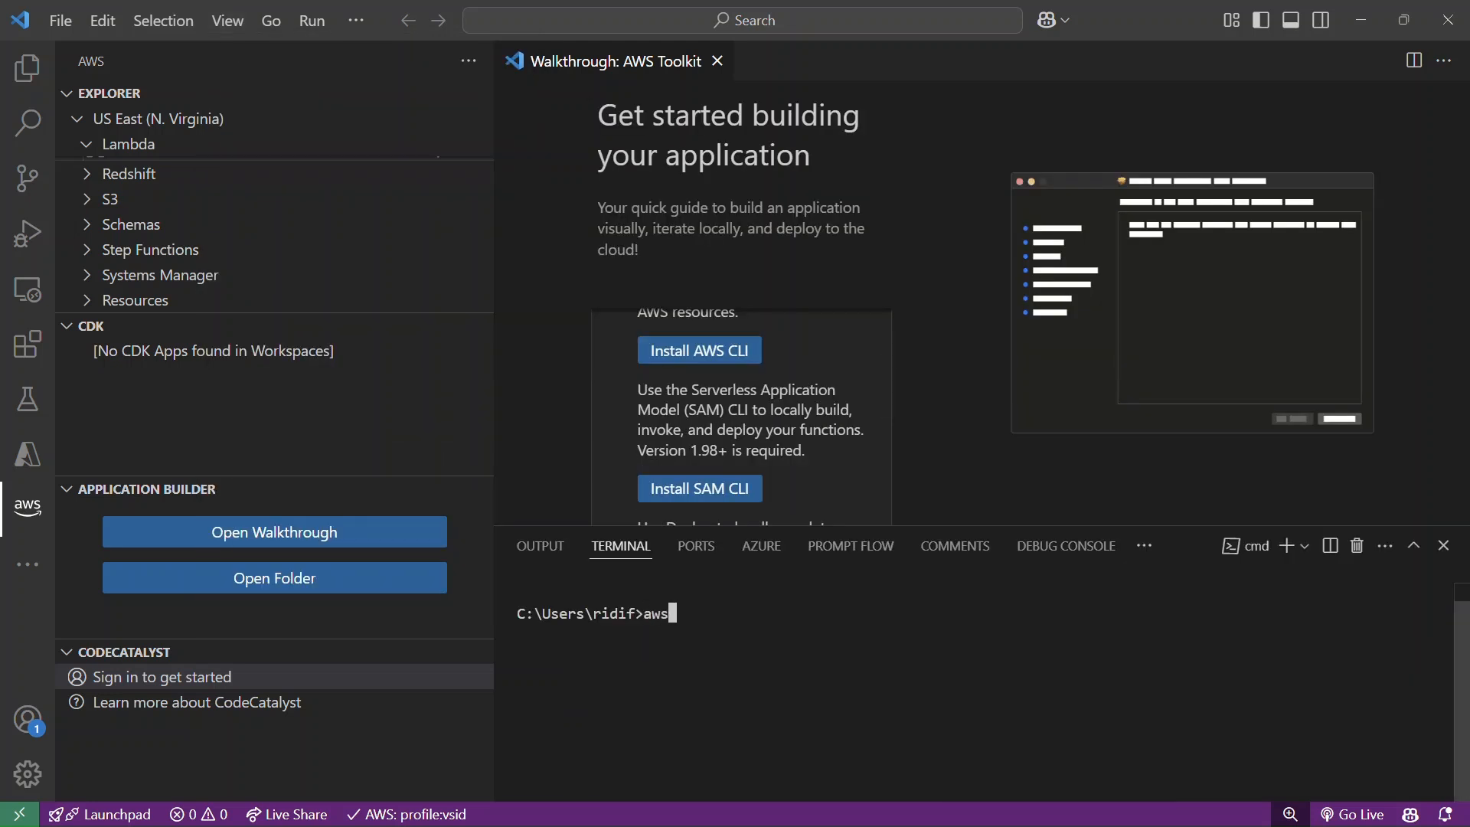
pyautogui.write(' --version')
pyautogui.press('Return')
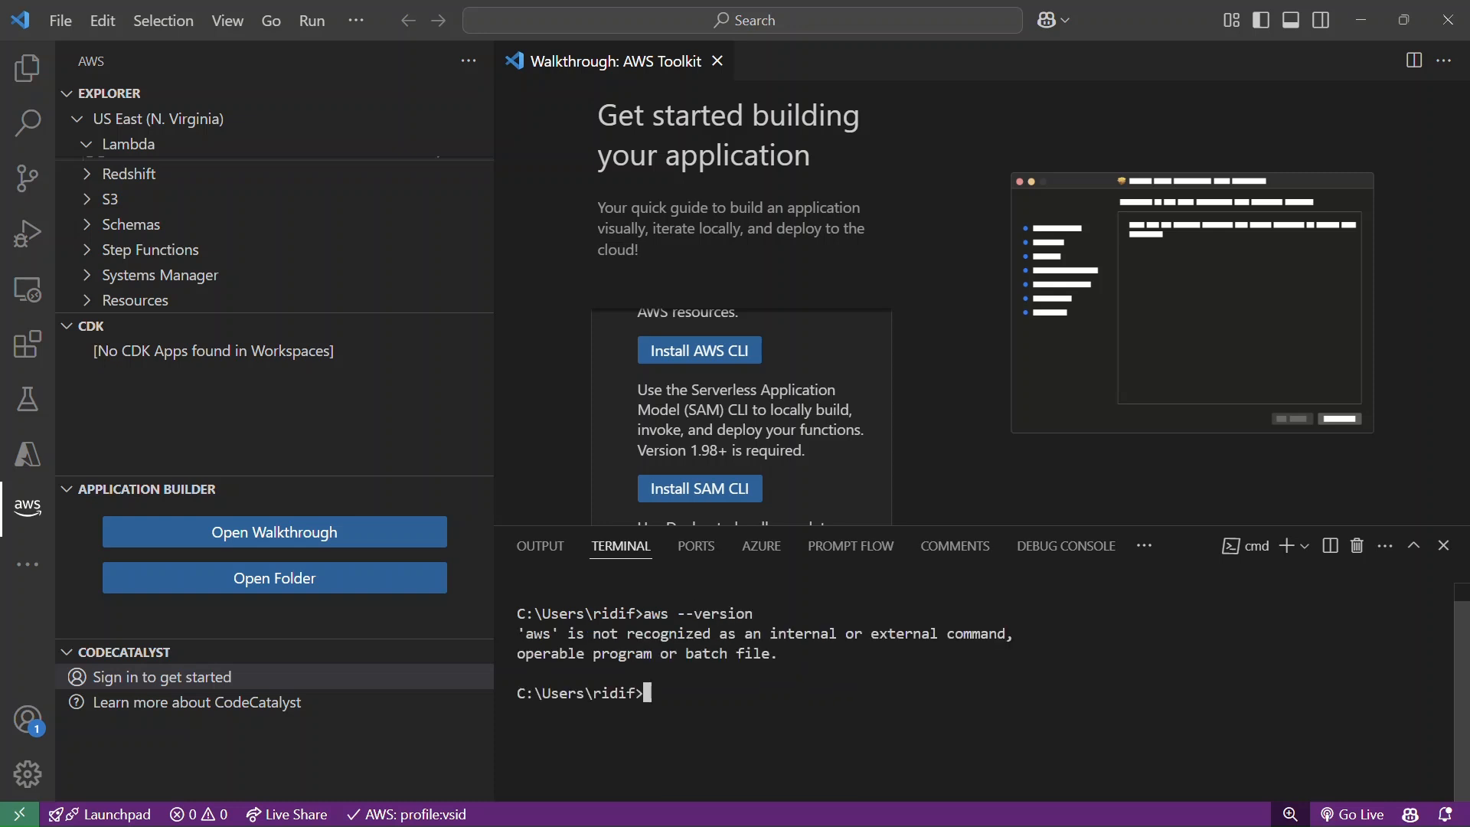
pyautogui.write('aws --version')
pyautogui.press('Return')
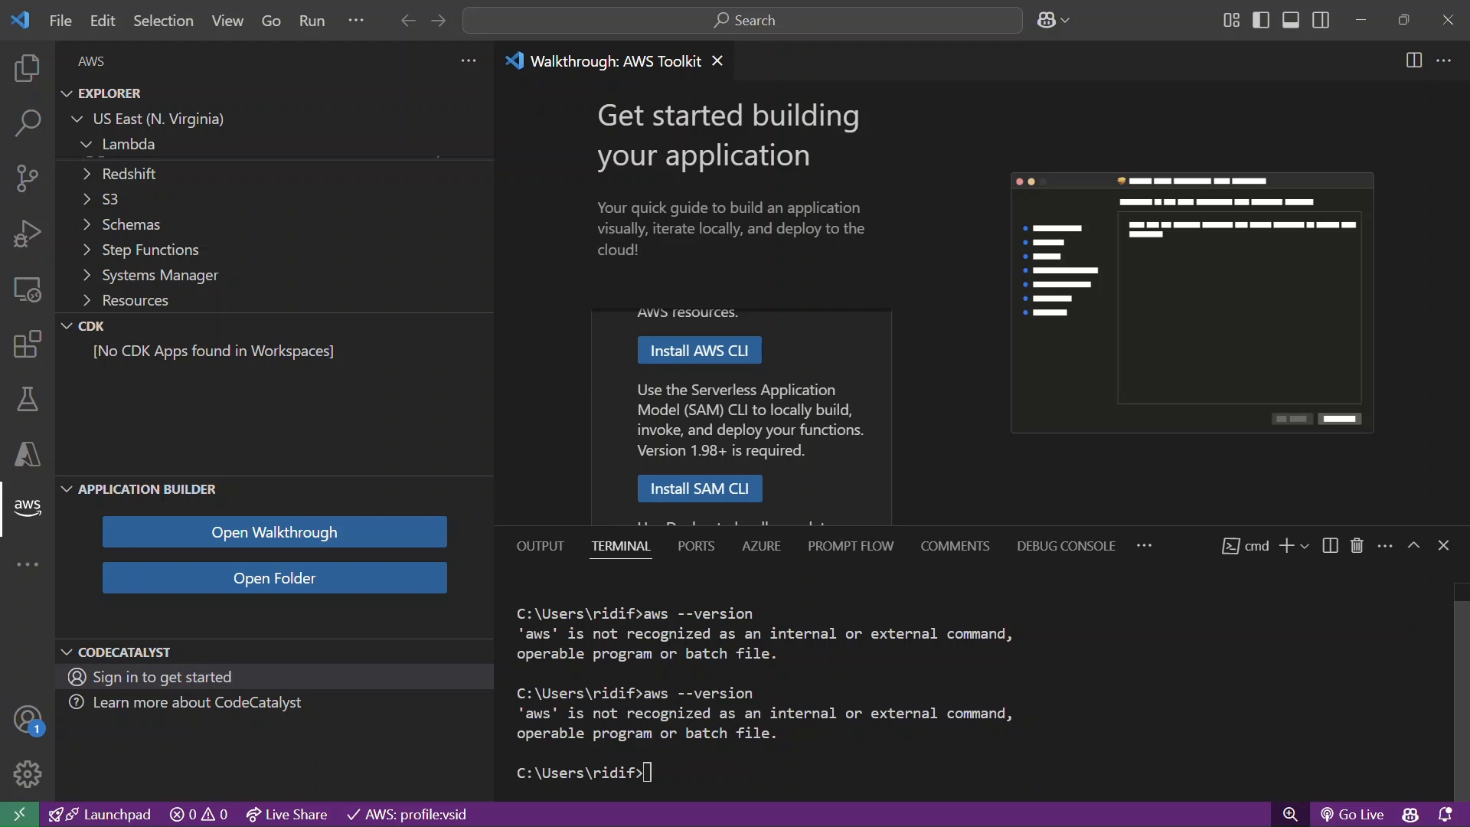
# Open Developer Command Prompt for VS 2022, check the AWS CLI with "aws --version" and close the window.
pyautogui.press('super')
pyautogui.write('comman')
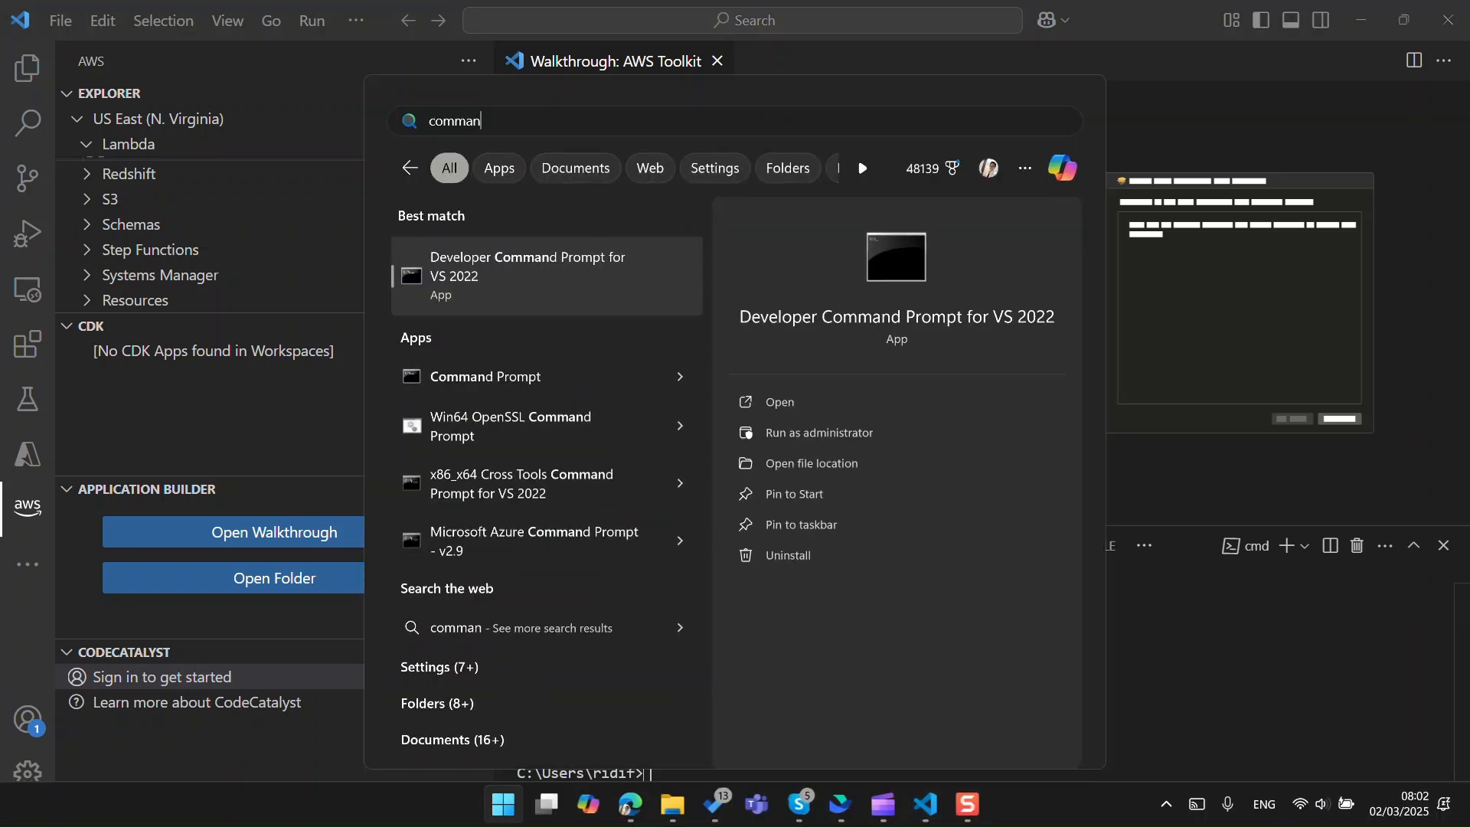
pyautogui.press('Return')
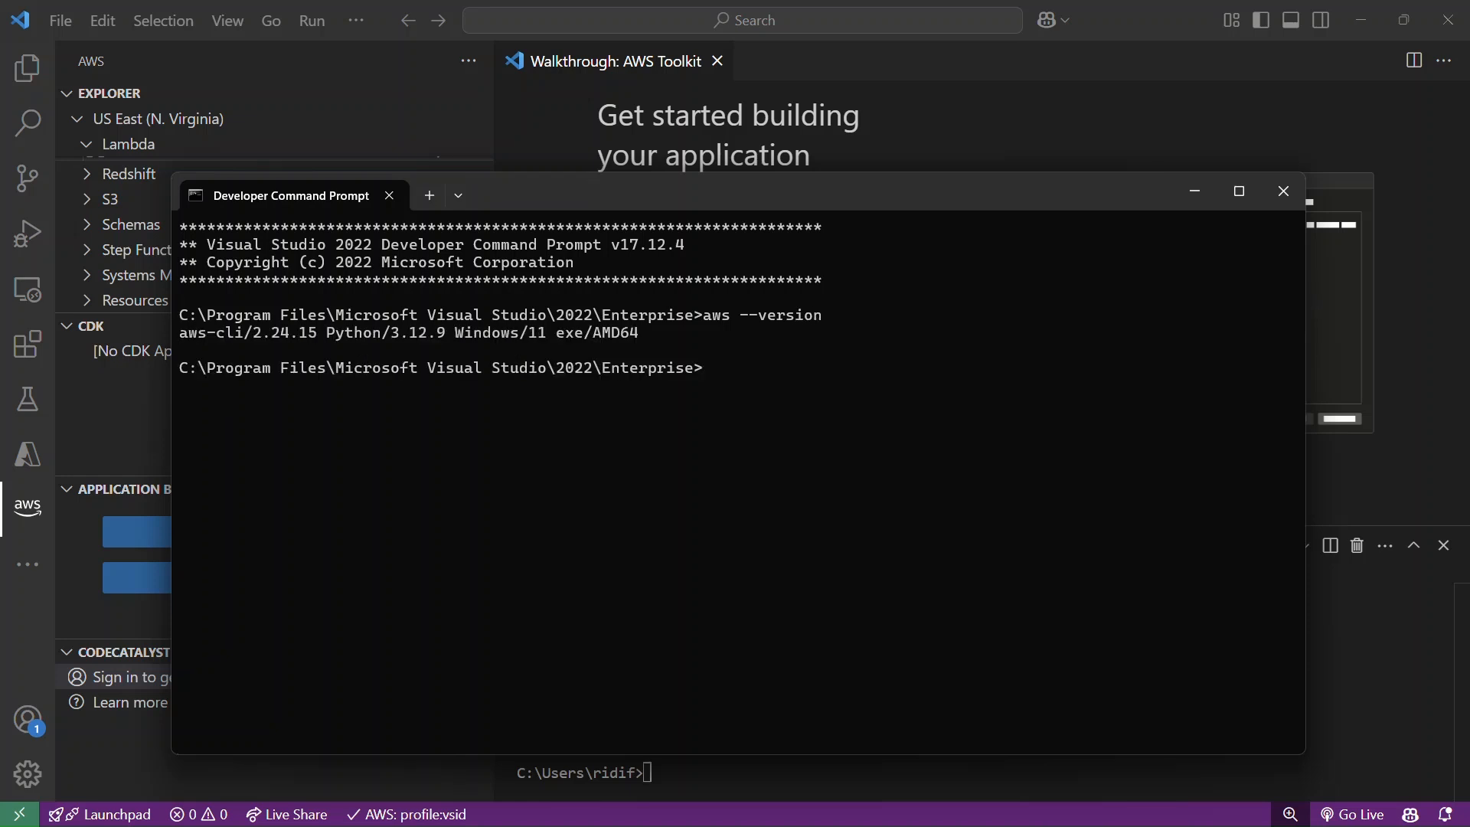
pyautogui.click(1283, 191)
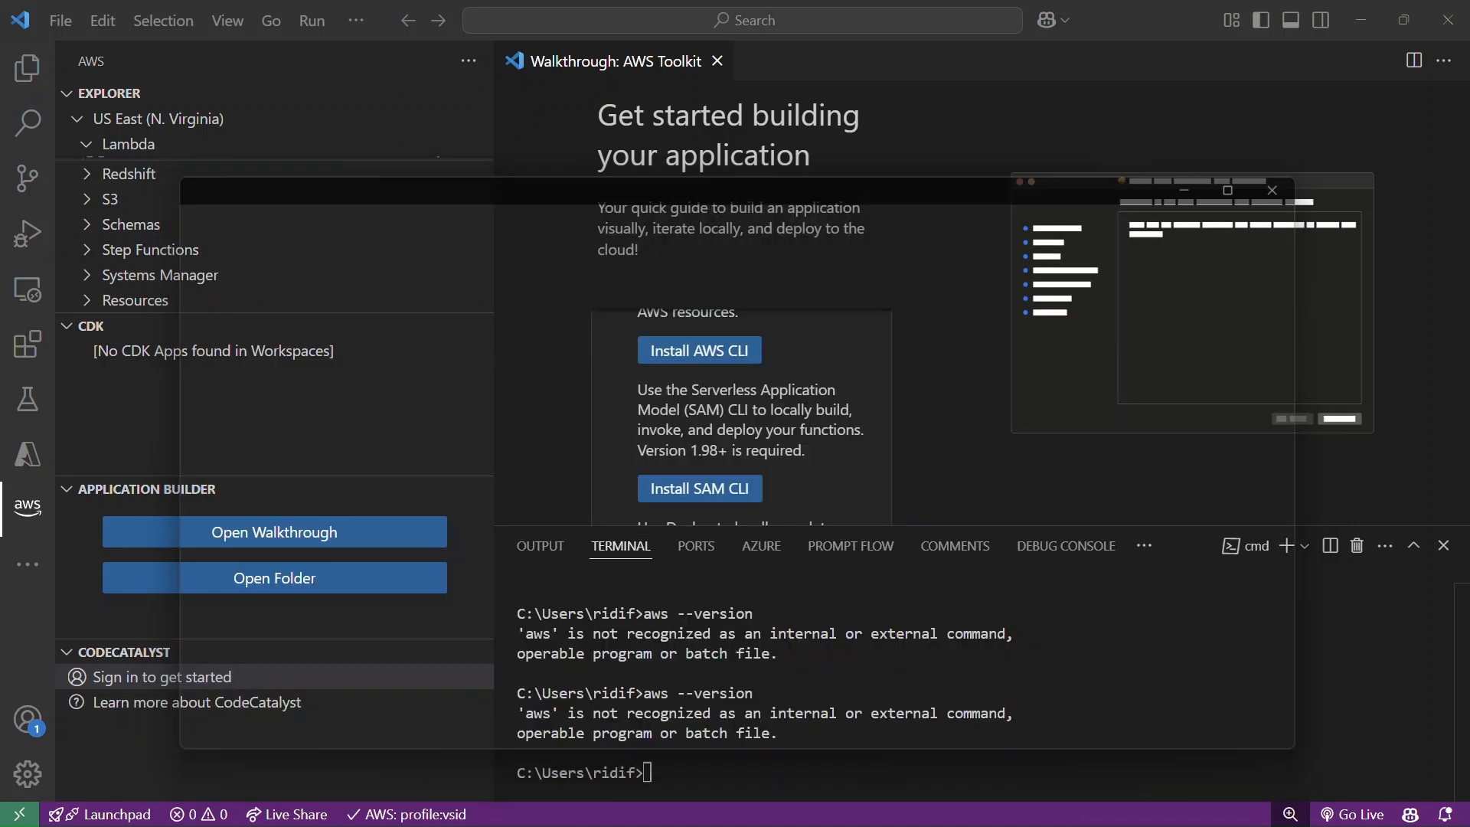
# Open the Windows Command Prompt, check the AWS CLI with "aws --version" and minimize the window to return to VS Code.
pyautogui.press('super')
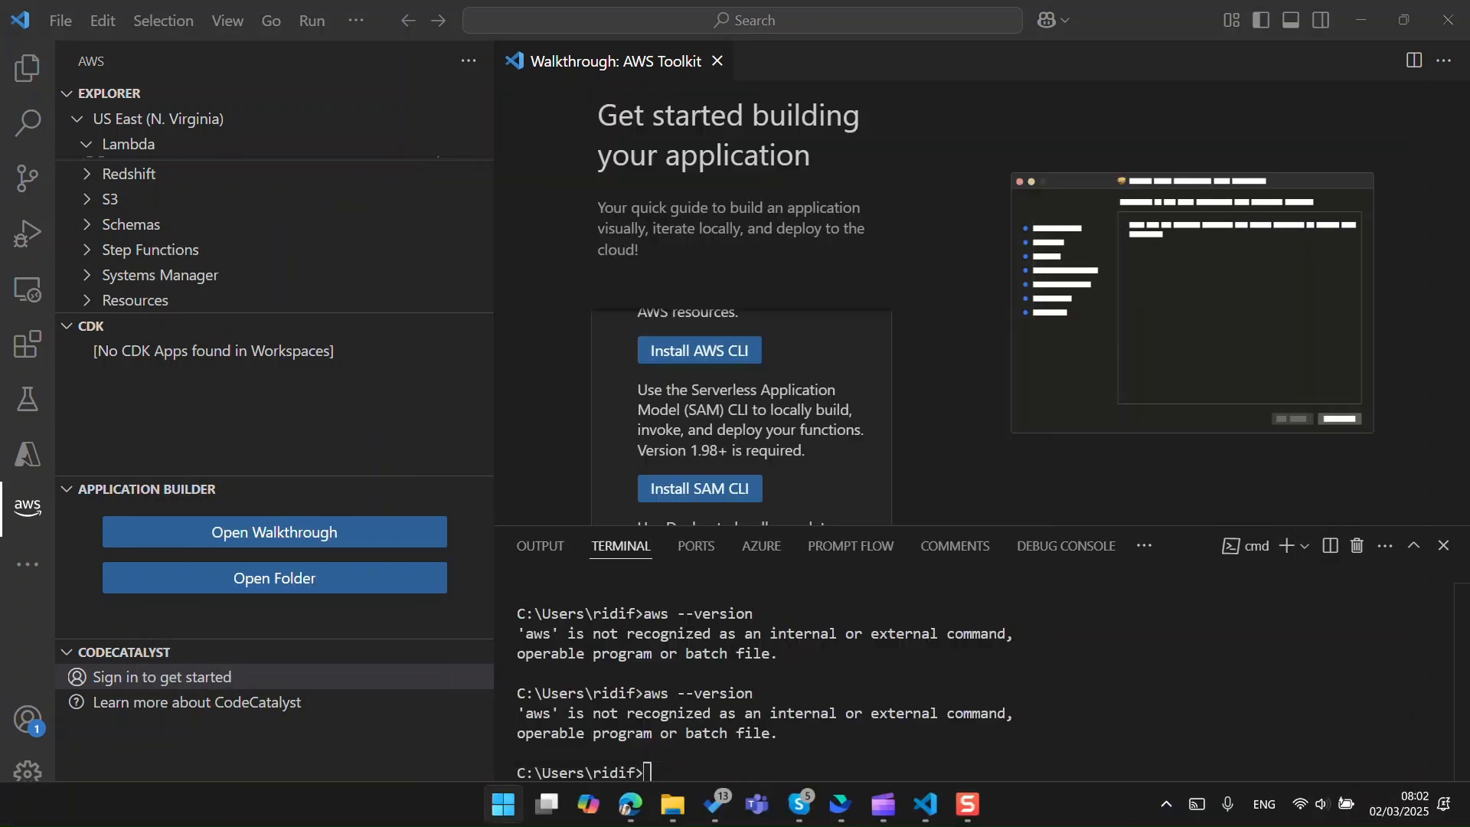
pyautogui.write('comm')
pyautogui.press('Down')
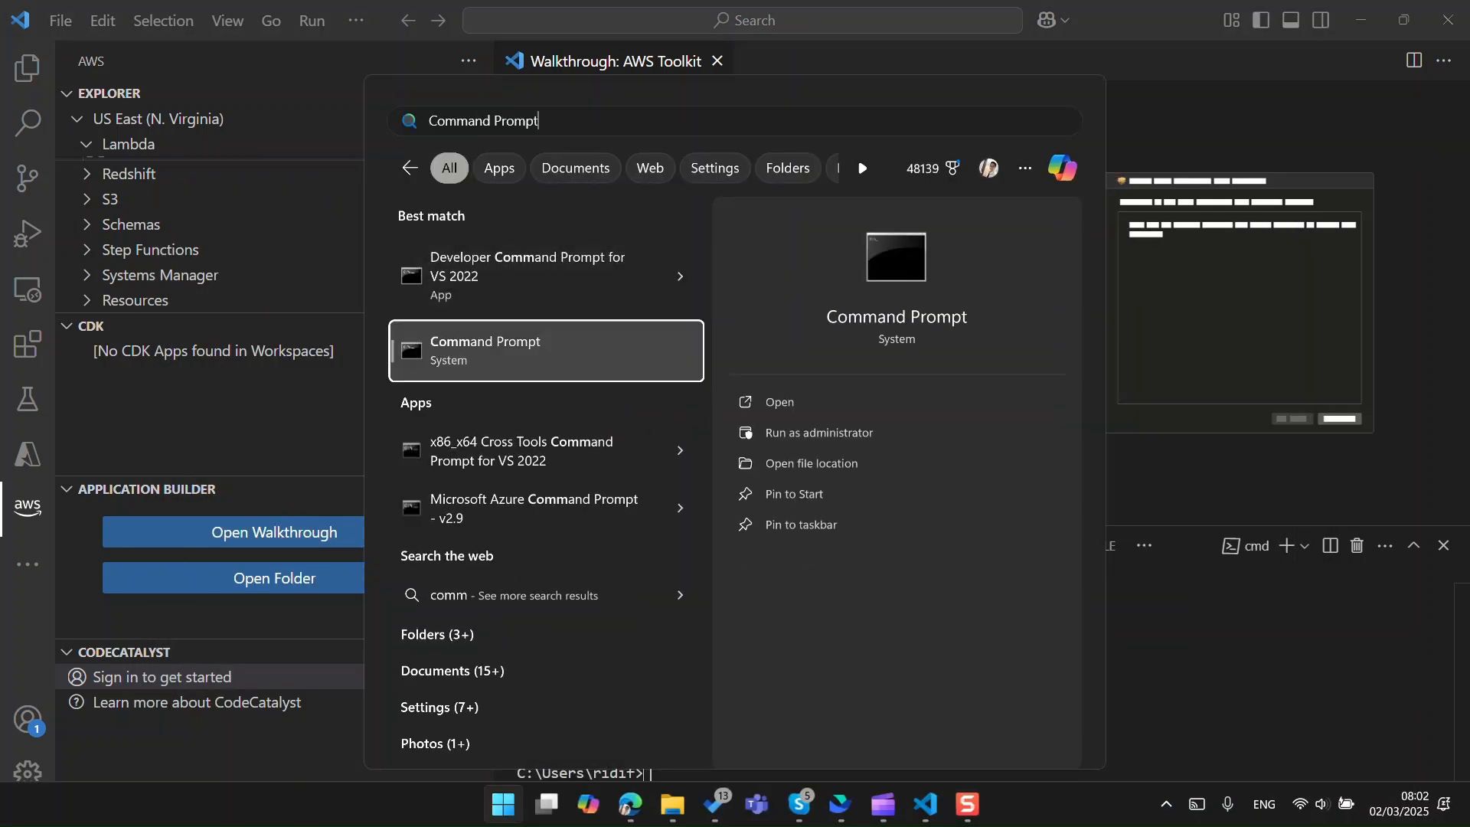
pyautogui.press('Return')
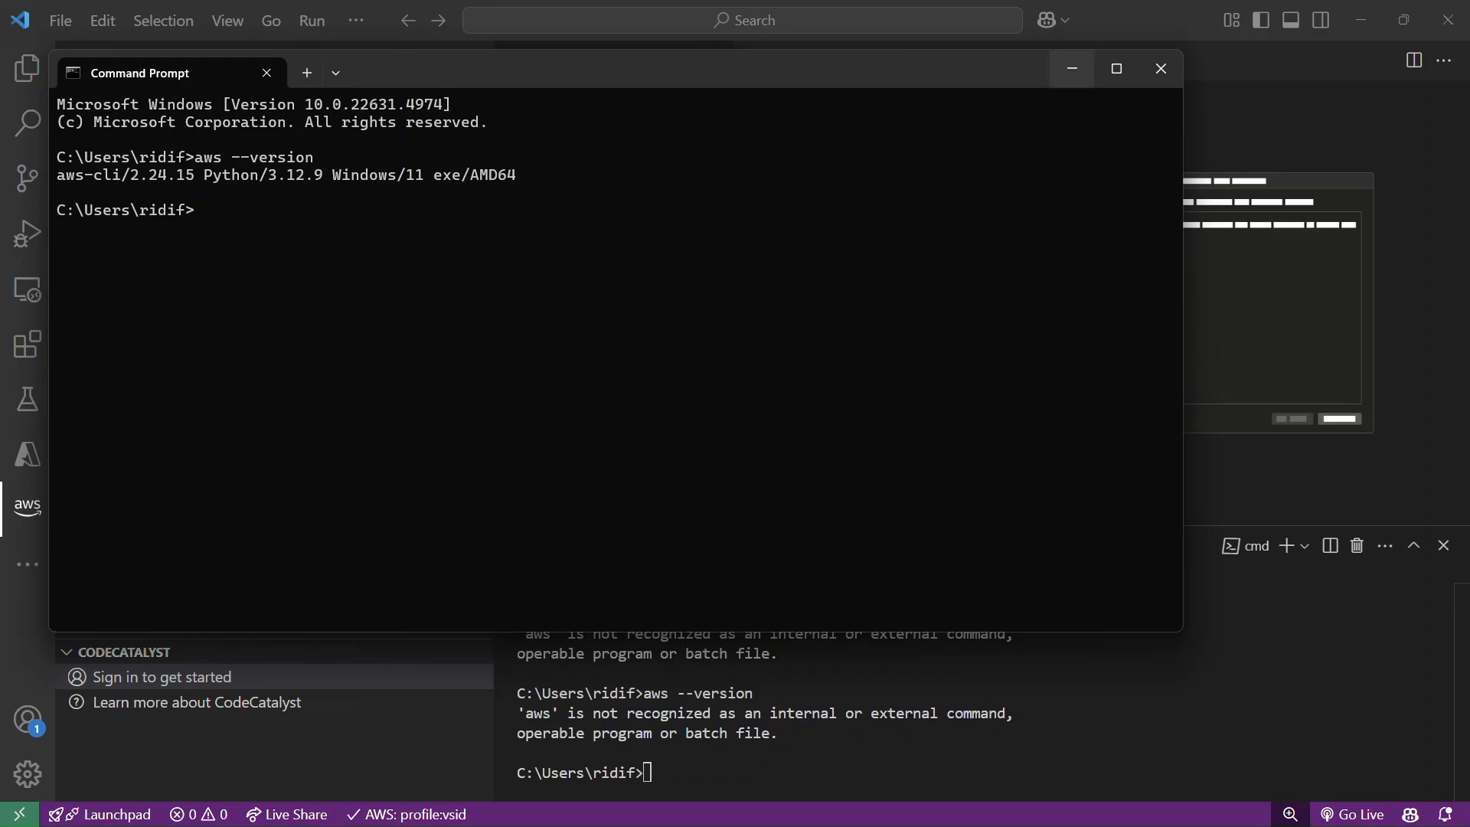
pyautogui.click(1072, 69)
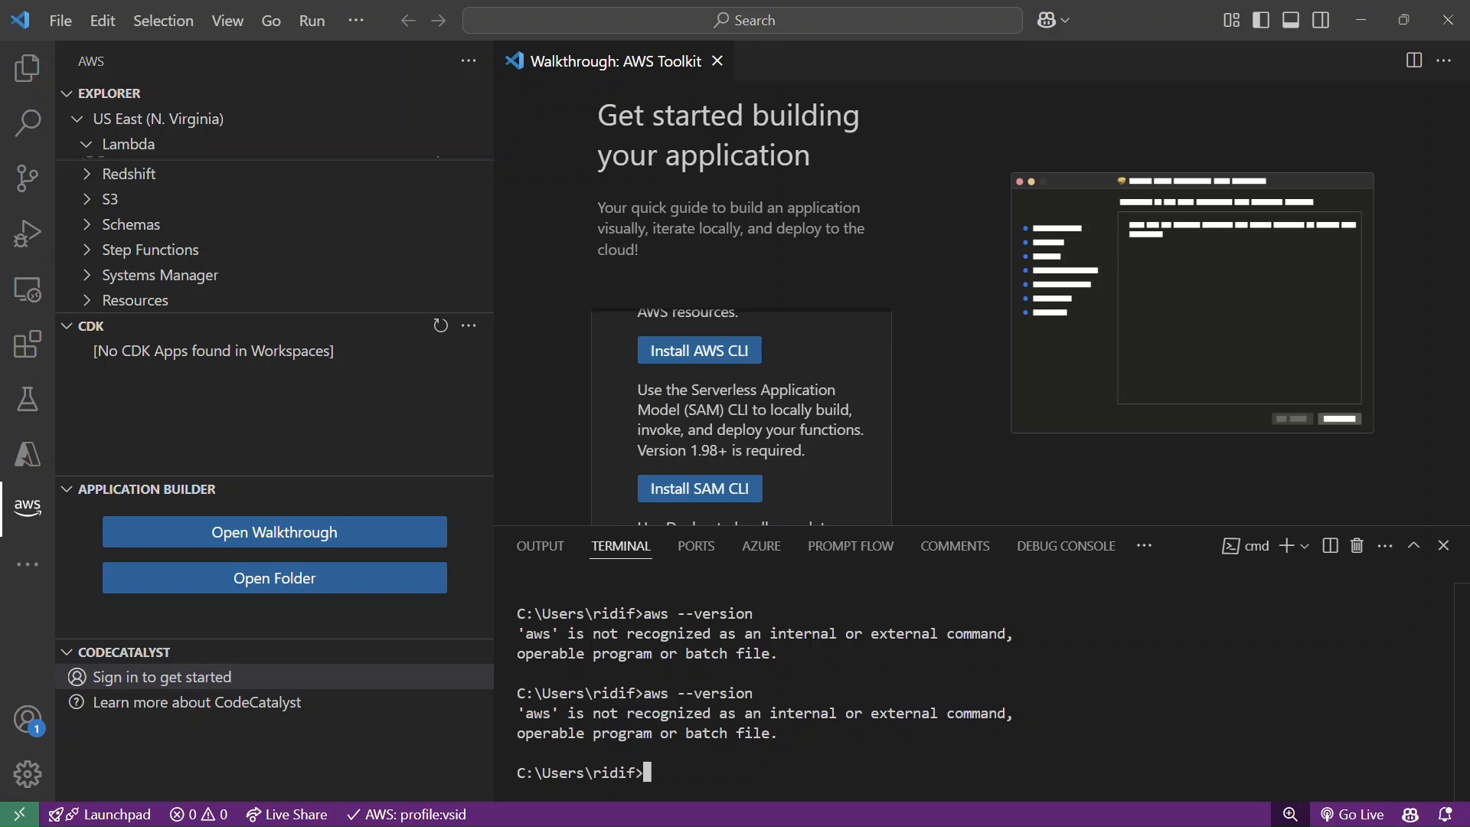